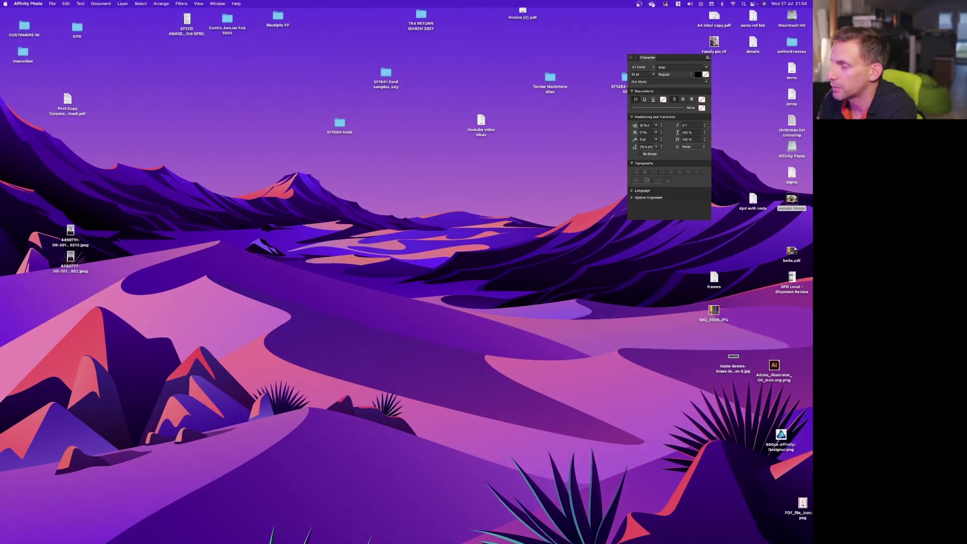
Step: Open the sample portrait and duplicate its photo layer into two identical copies
double_click(792, 198)
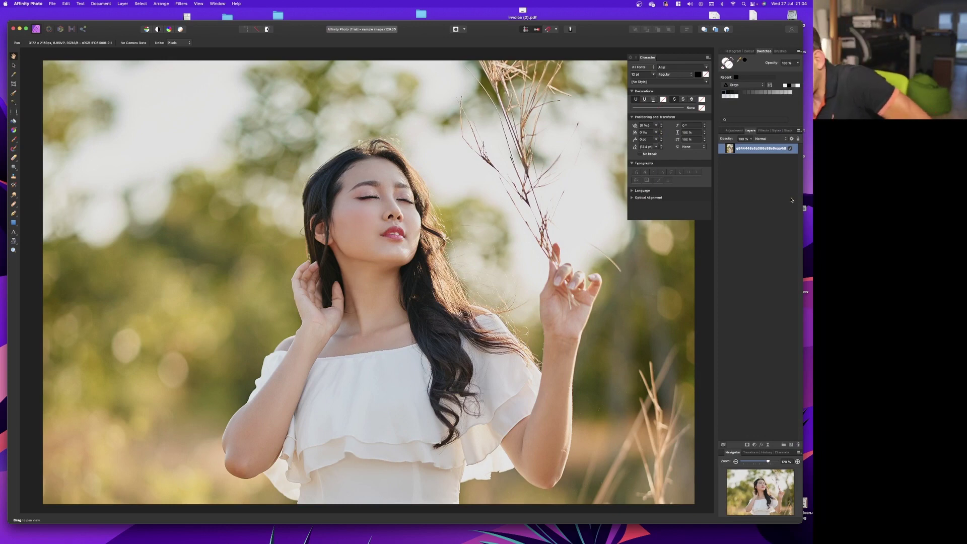
right_click(760, 151)
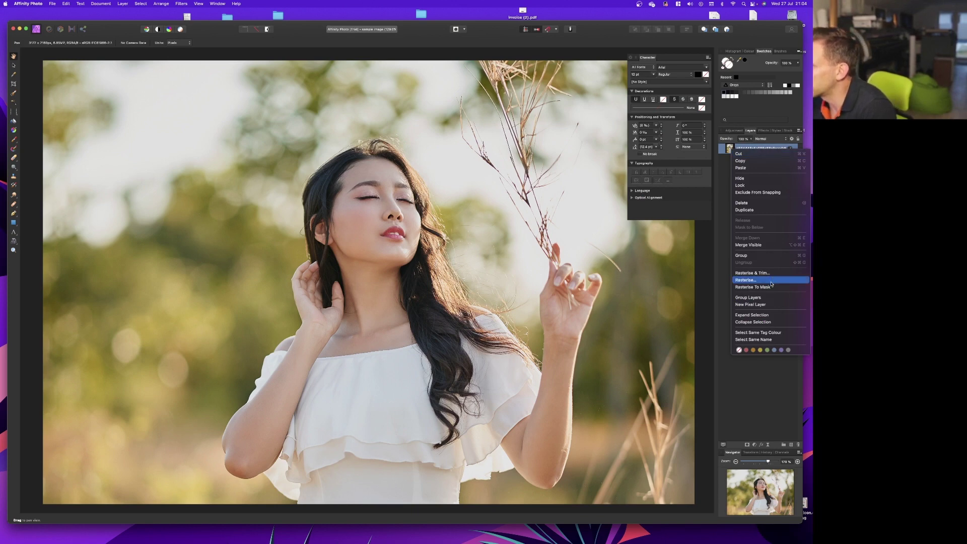
left_click(775, 210)
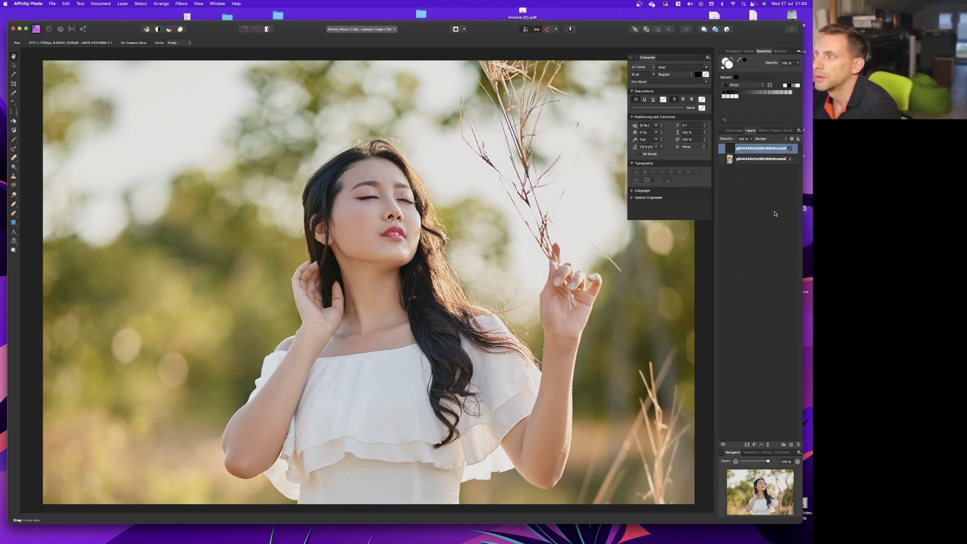
left_click(770, 164)
Step: Set the top photo copy to Linear Light blending at 25% opacity
left_click(755, 149)
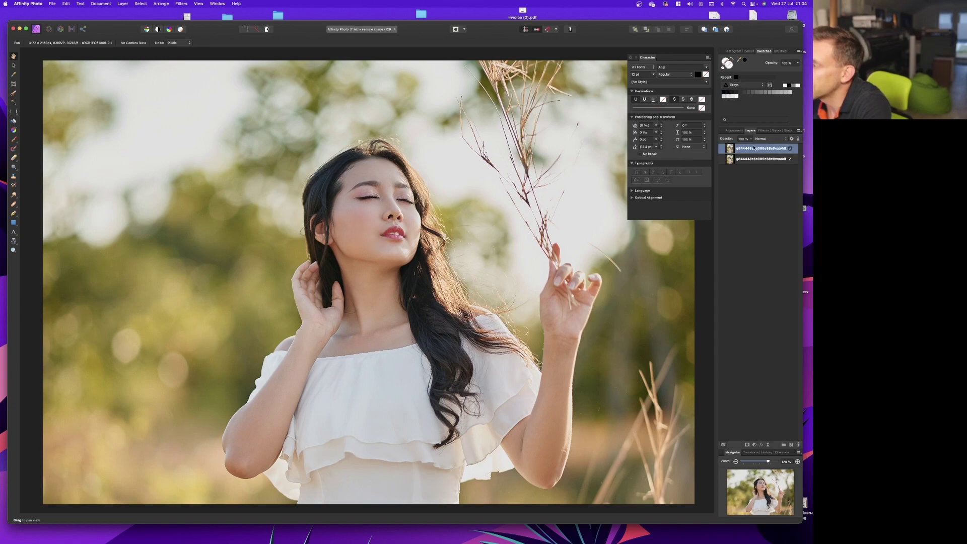
left_click(774, 140)
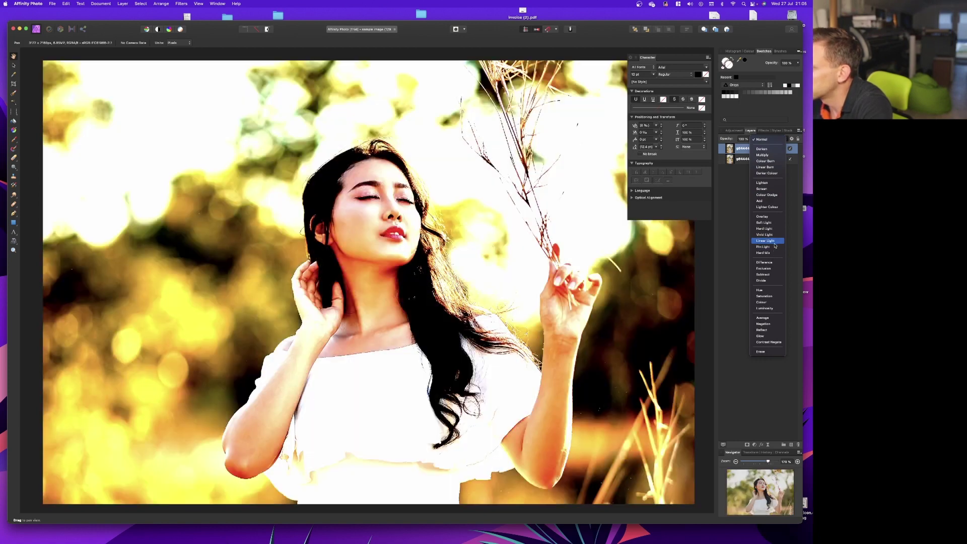
left_click(765, 241)
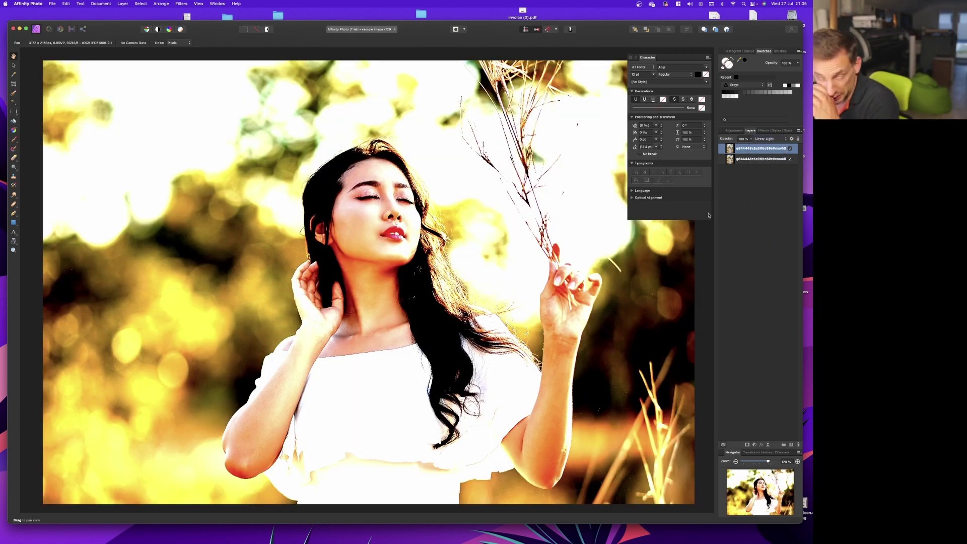
left_click(751, 139)
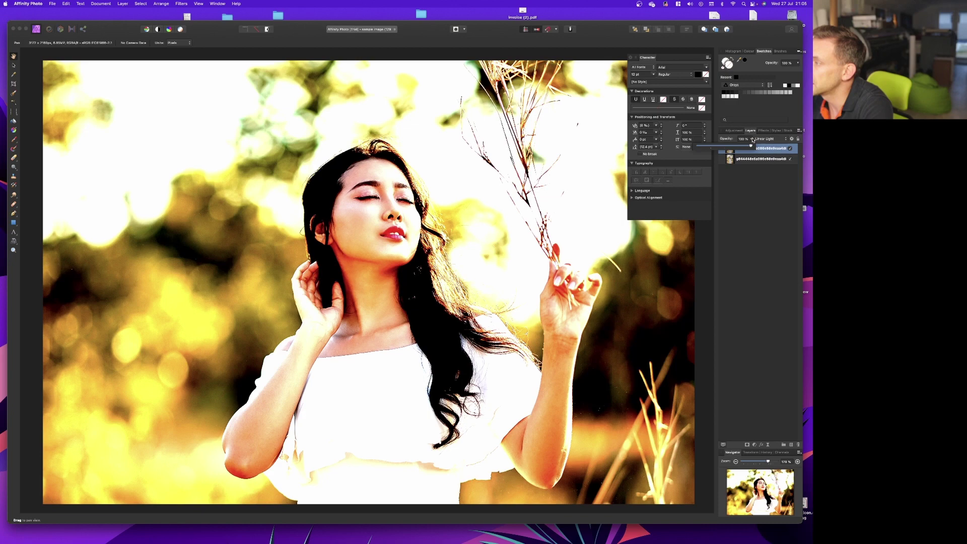
left_click(711, 147)
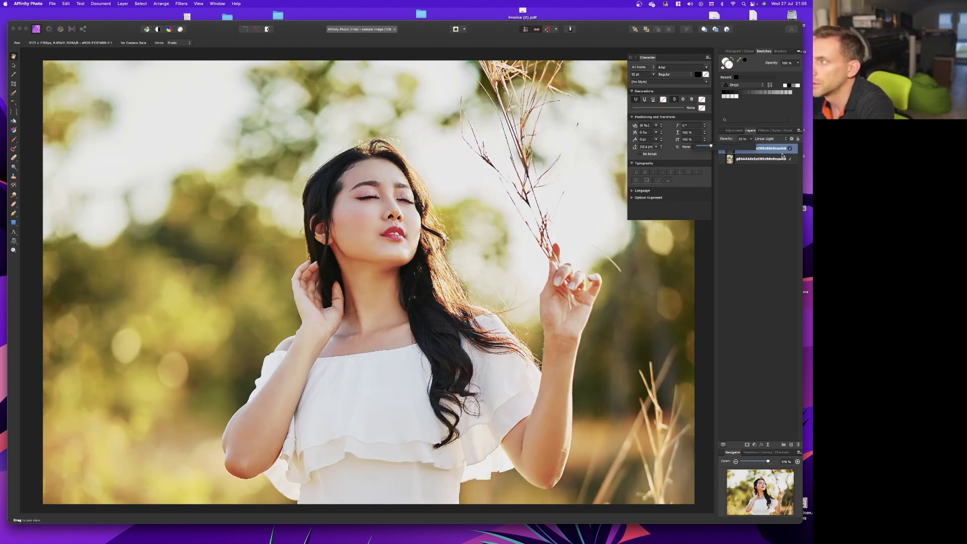
left_click(743, 196)
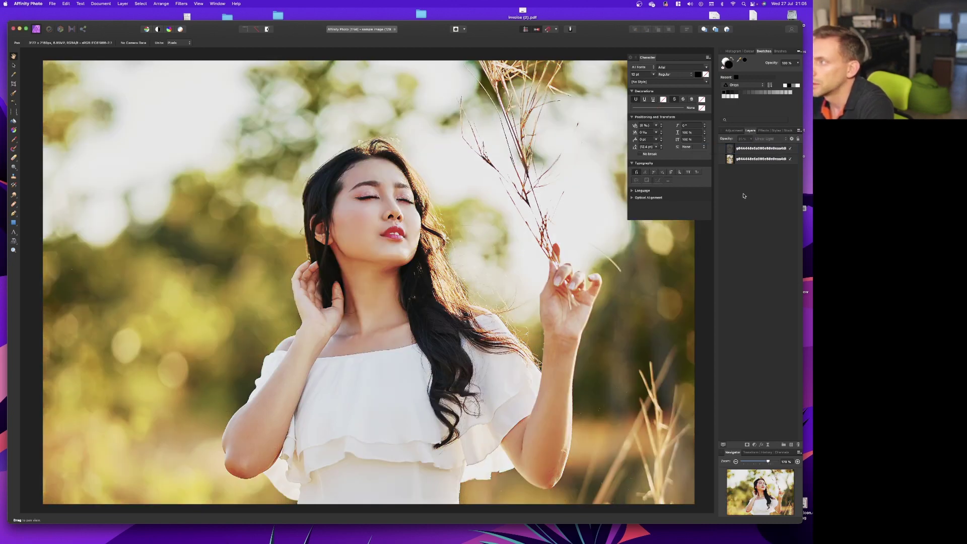
Step: Toggle the top layer's visibility on and off to compare the effect
left_click(790, 149)
left_click(790, 149)
left_click(790, 149)
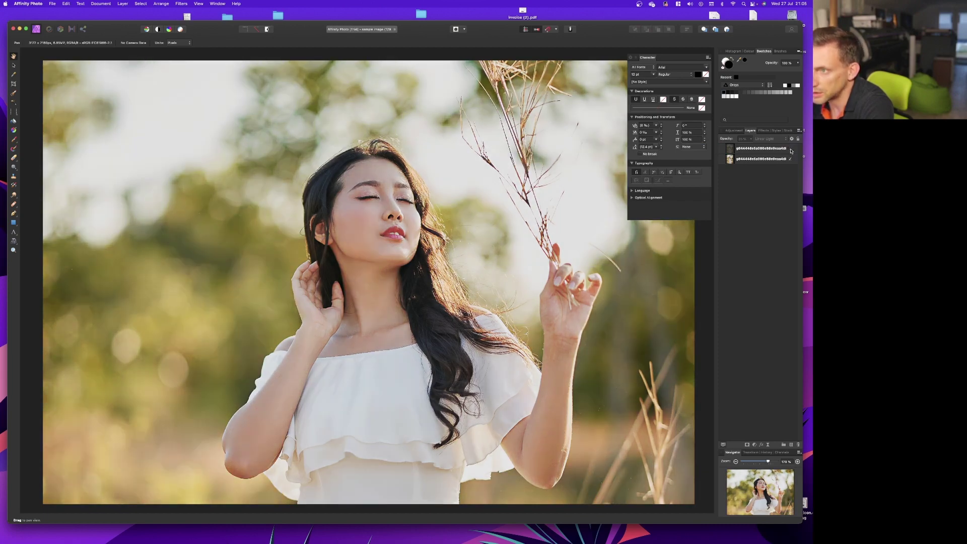
left_click(790, 149)
left_click(790, 149)
left_click(790, 149)
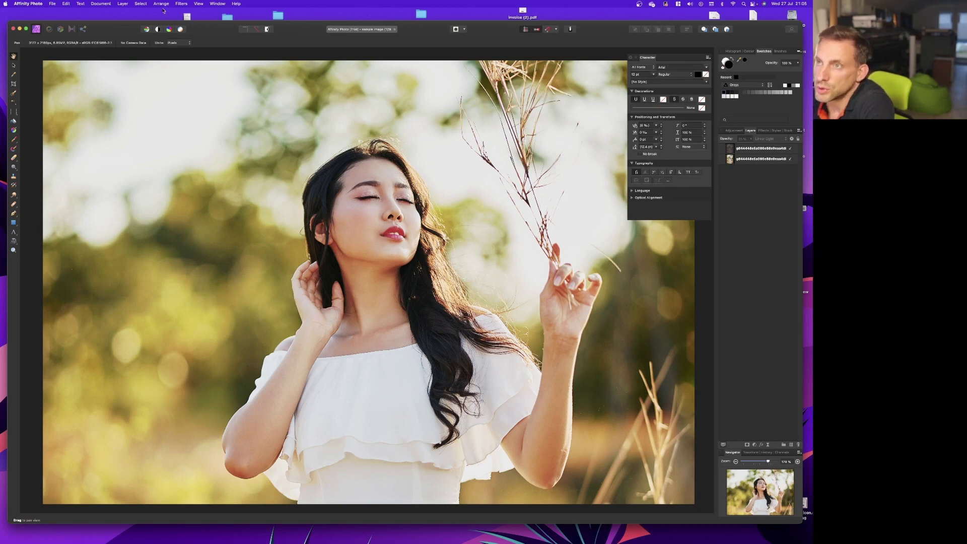
Step: Apply a Gaussian Blur with an increased radius to the top Linear Light layer
left_click(181, 5)
mouse_move(180, 12)
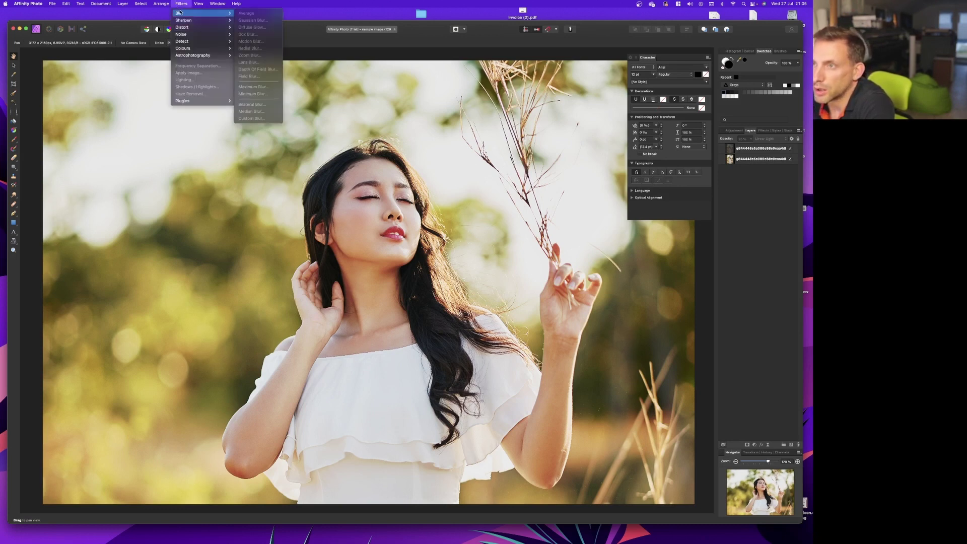
key("Escape")
left_click(762, 149)
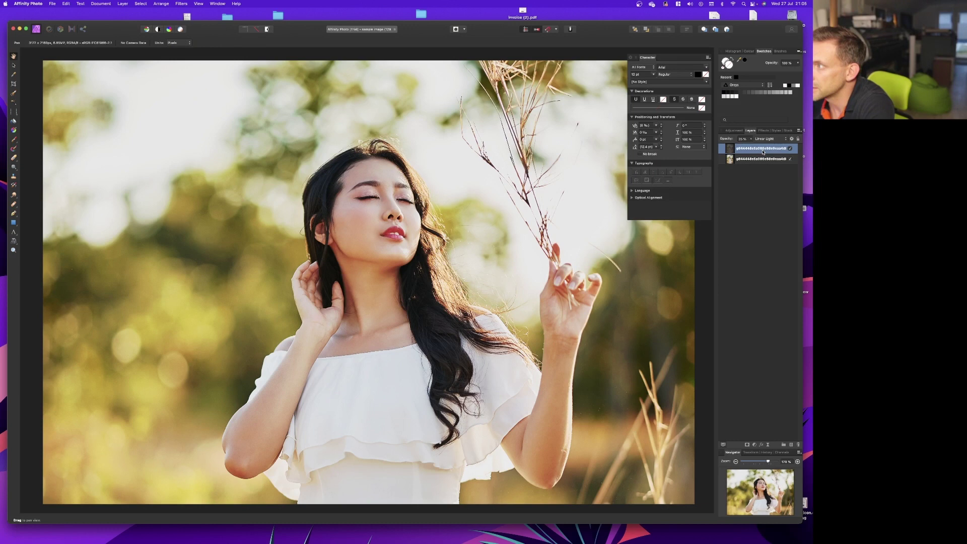
left_click(184, 3)
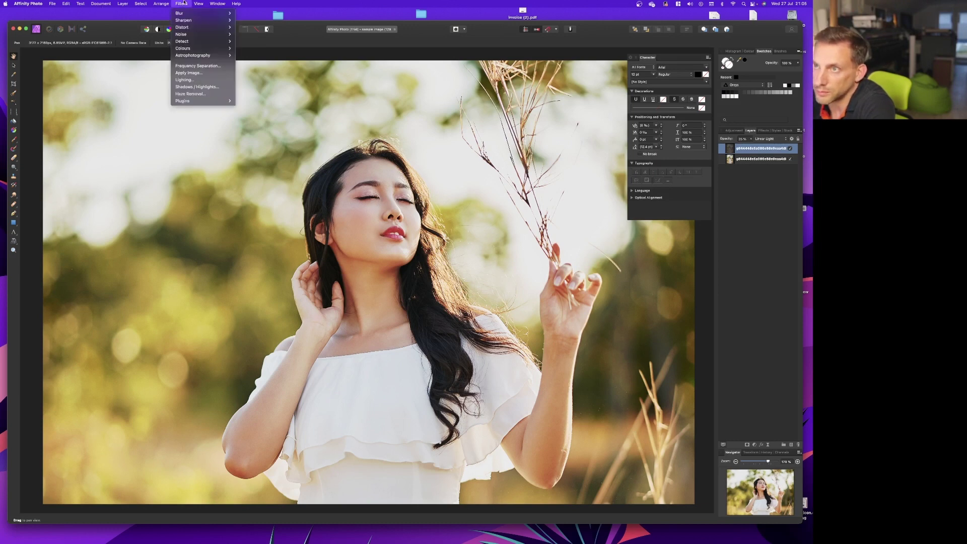
mouse_move(194, 13)
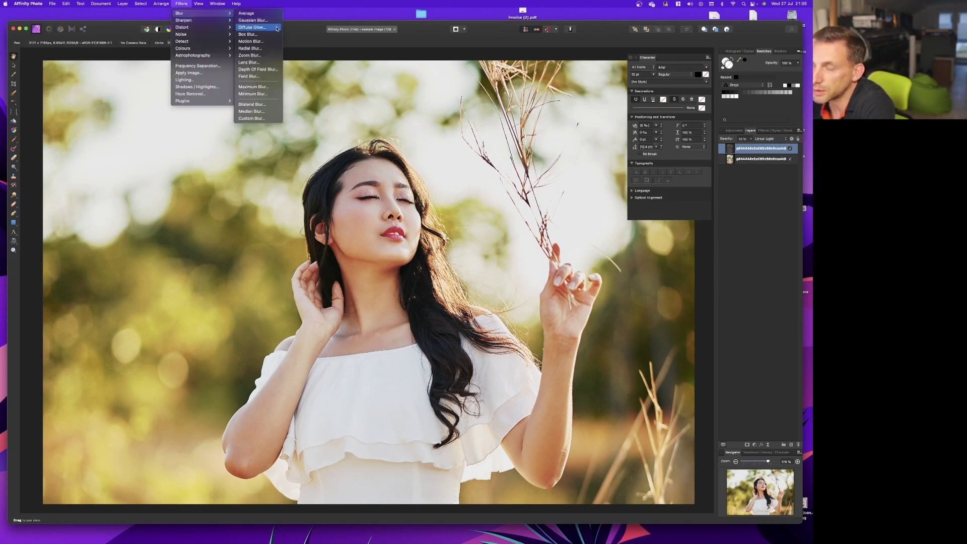
left_click(278, 21)
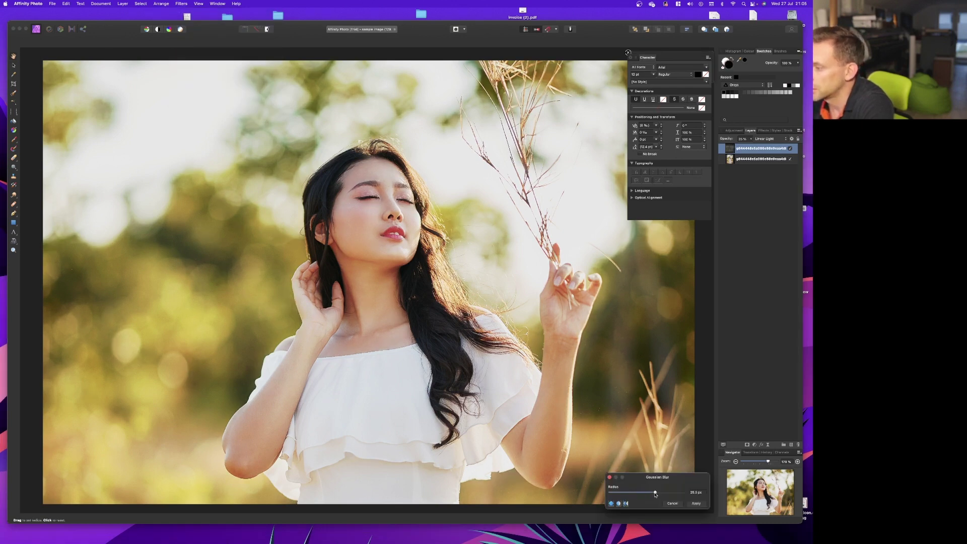
left_click_drag(655, 494, 674, 494)
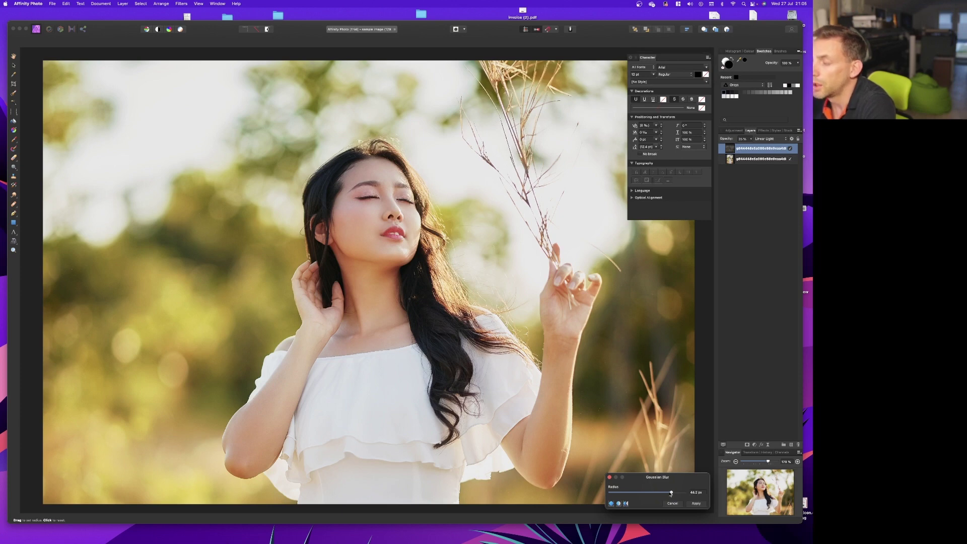
left_click(695, 504)
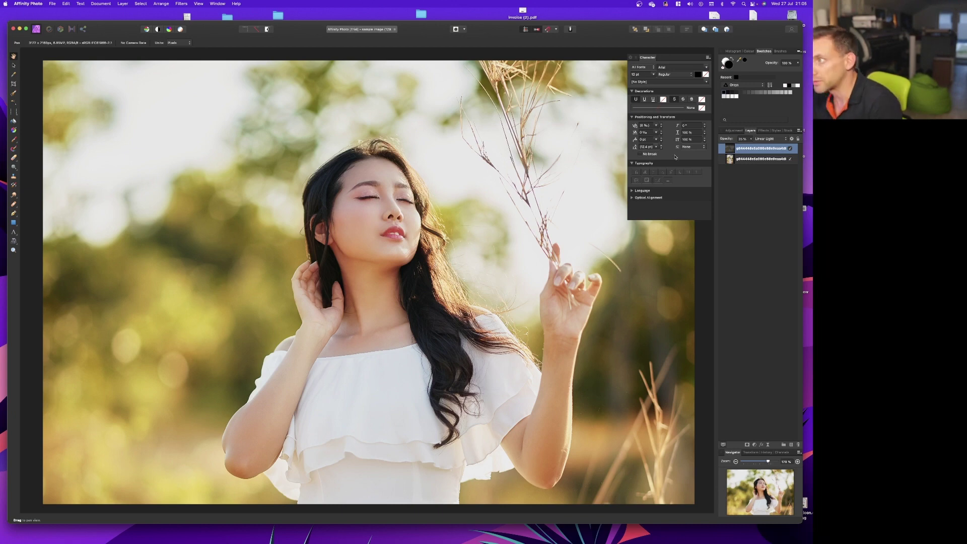
Step: Compare the glow layer on and off, then trial shadow and highlight nodes in its Blend Ranges
left_click(790, 148)
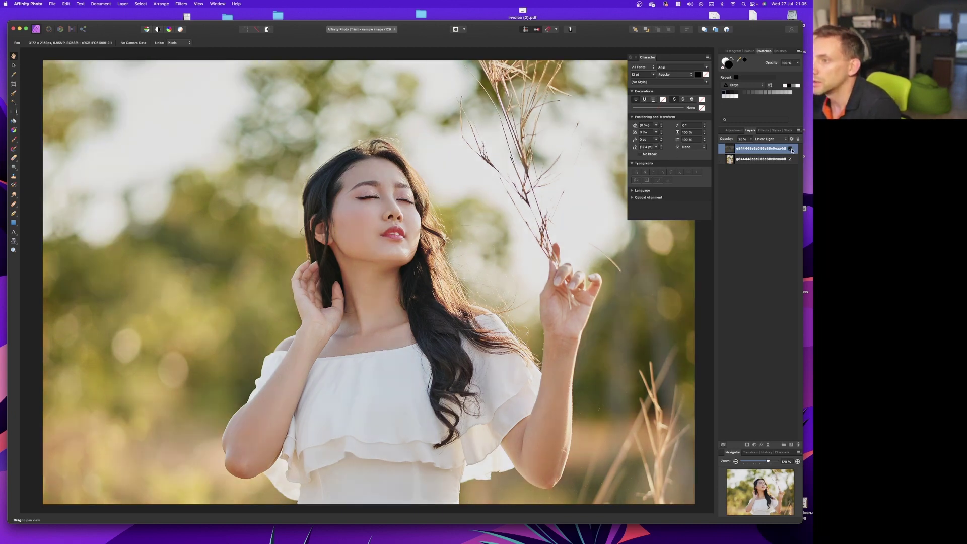
left_click(790, 149)
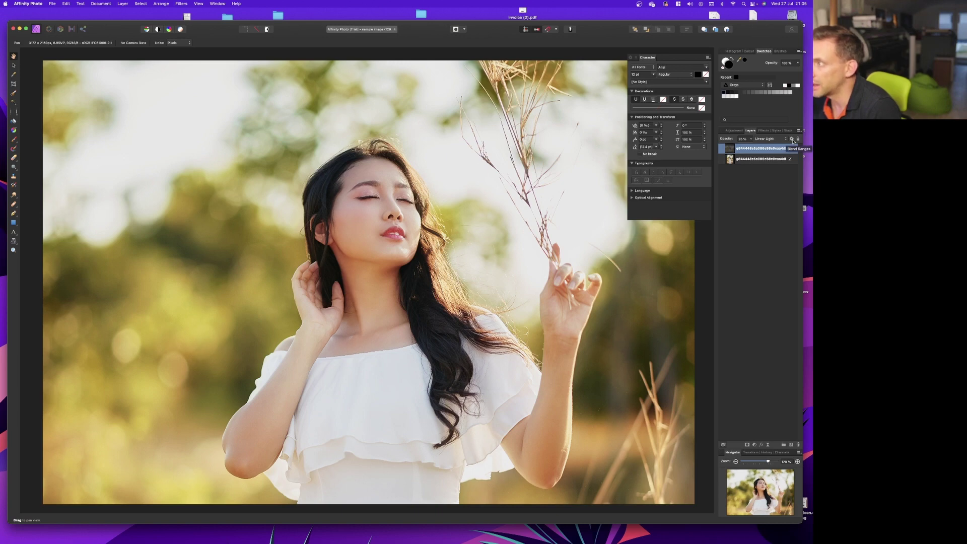
left_click(791, 139)
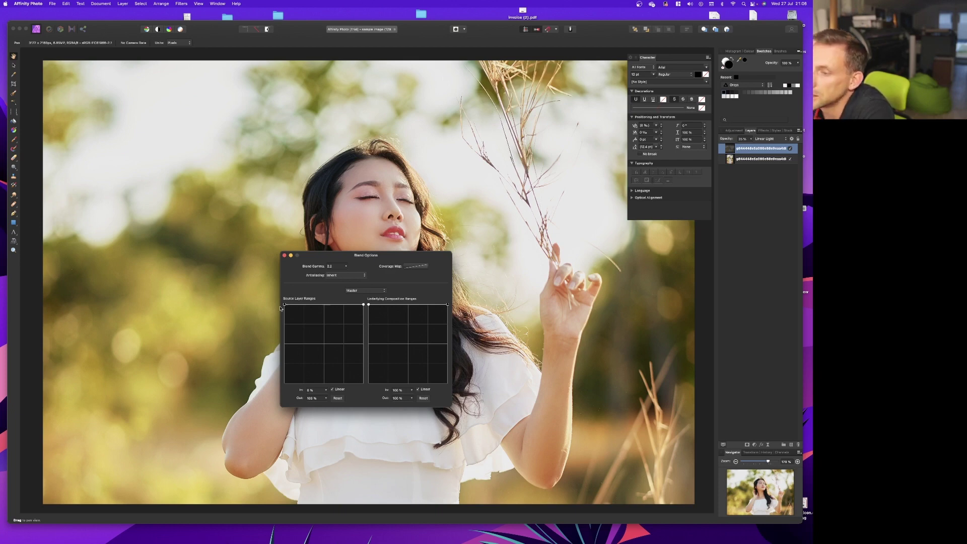
mouse_move(284, 305)
left_mouse_down()
mouse_move(275, 386)
mouse_move(275, 297)
left_mouse_up()
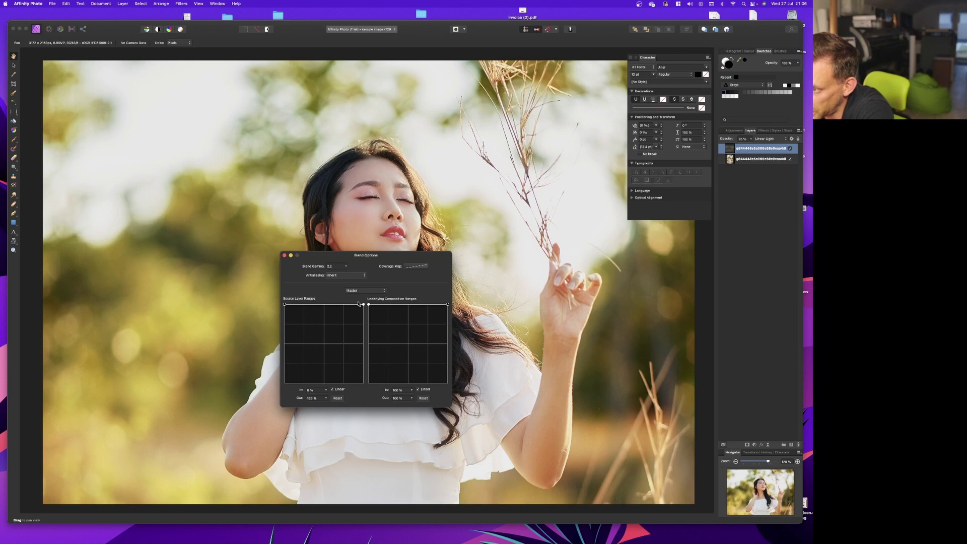
left_click_drag(363, 305, 373, 278)
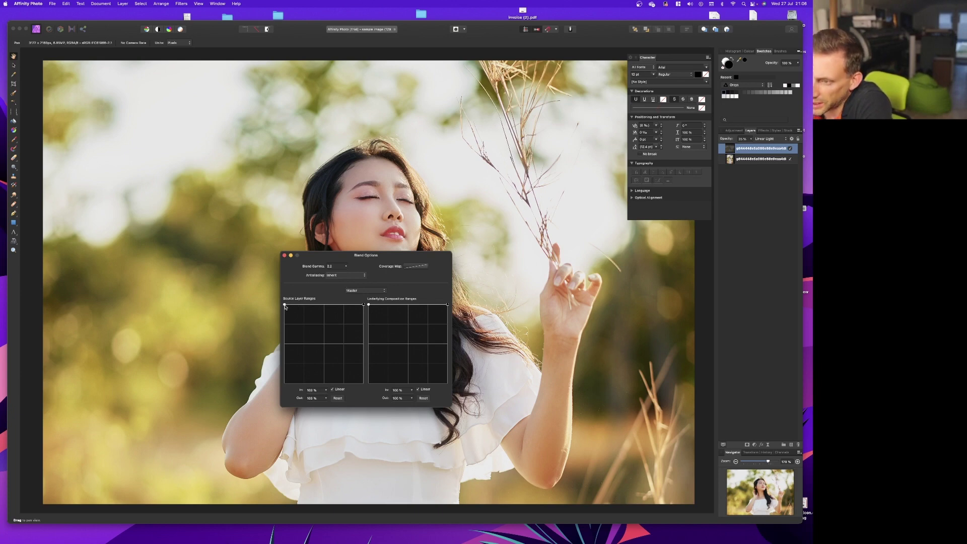
Step: Taper the source range to 54% in shadows and 50% in highlights, with Linear unchecked
mouse_move(284, 306)
left_mouse_down()
mouse_move(270, 365)
mouse_move(308, 328)
mouse_move(304, 305)
left_mouse_up()
left_click(304, 351)
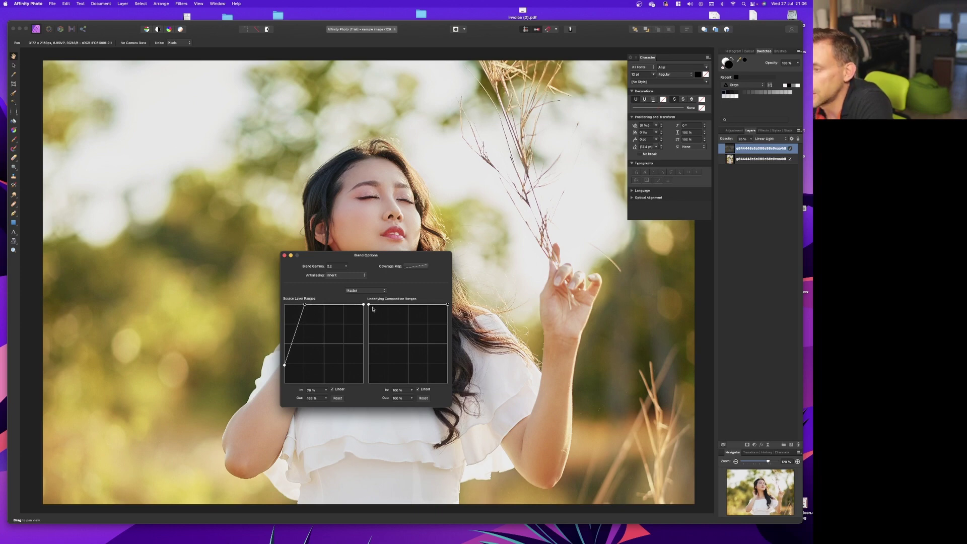
left_click_drag(364, 305, 343, 304)
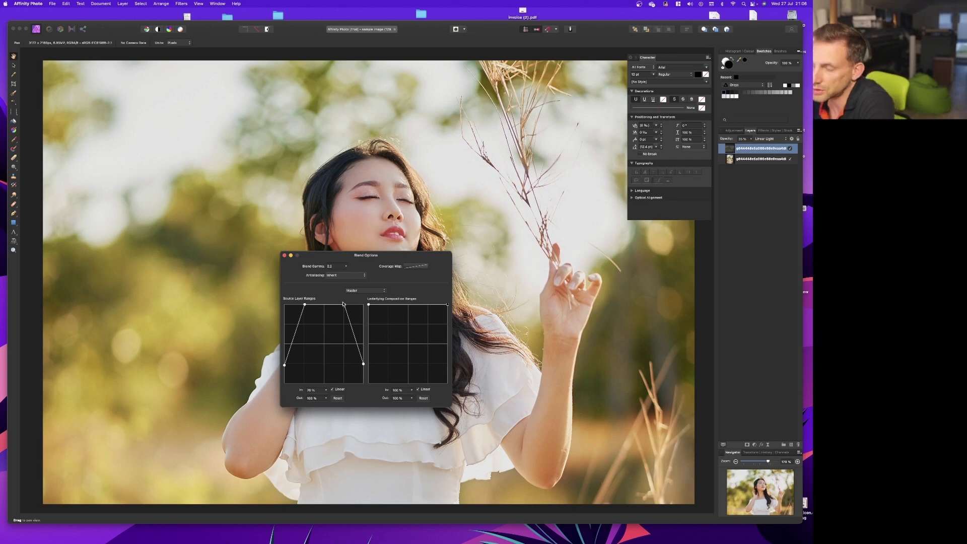
left_click(332, 389)
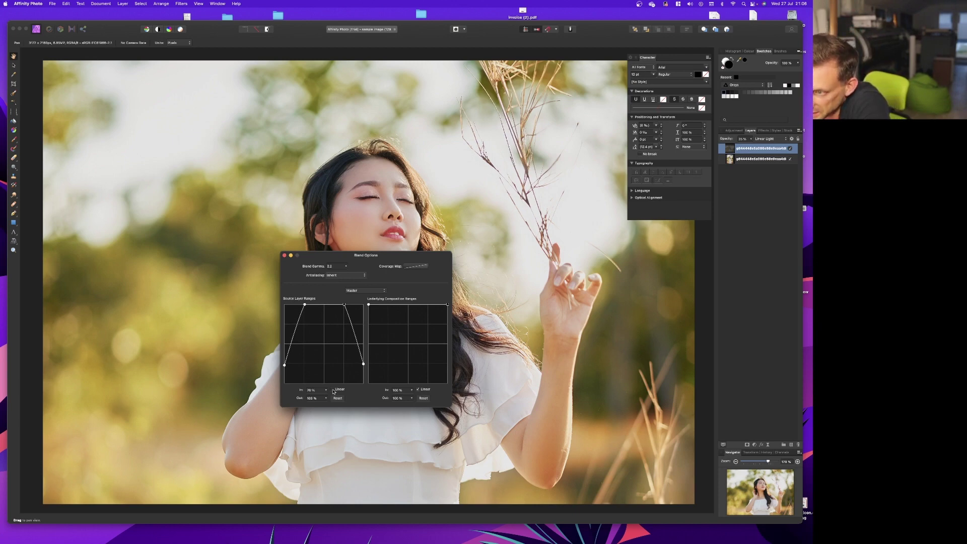
Step: Close Blend Options and rename the top layer to 'blur layer'
left_click(285, 256)
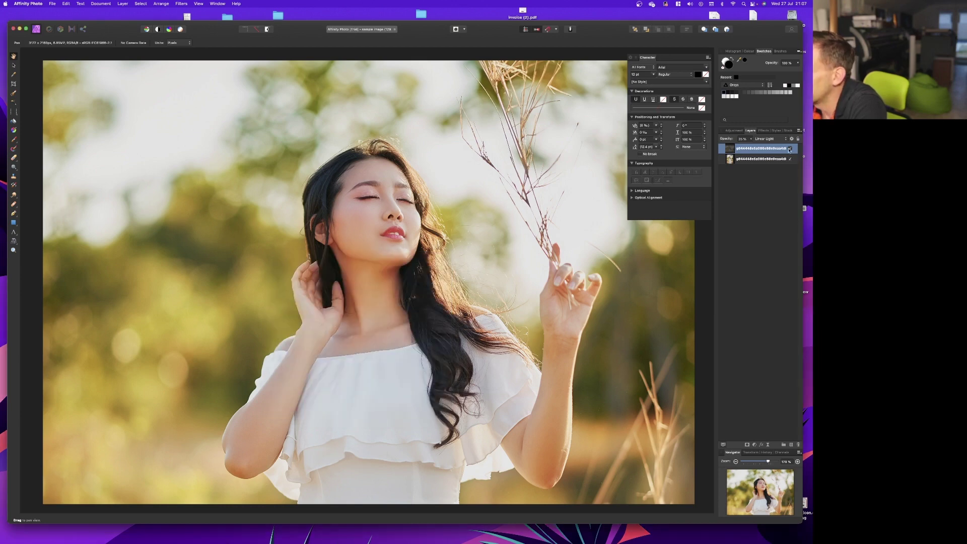
double_click(769, 149)
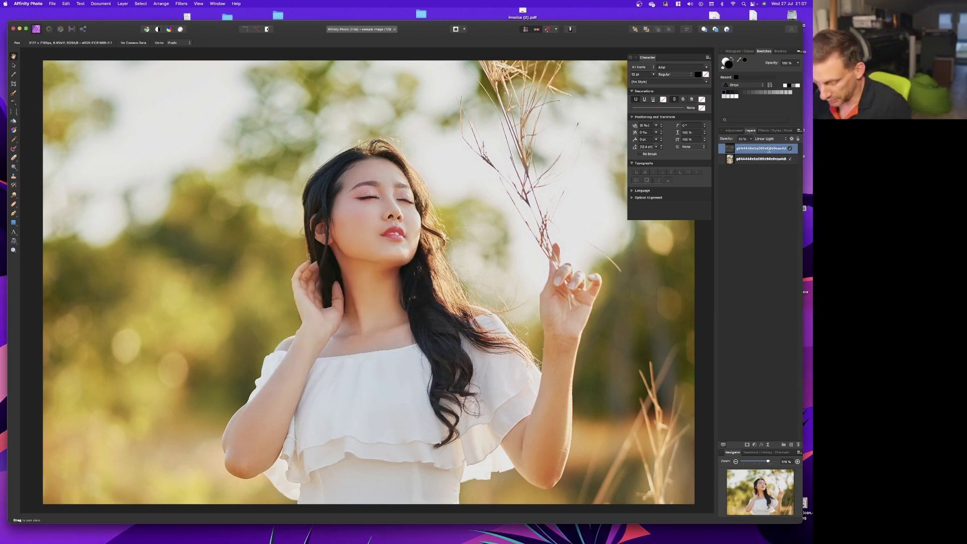
type("blur layer")
key("Return")
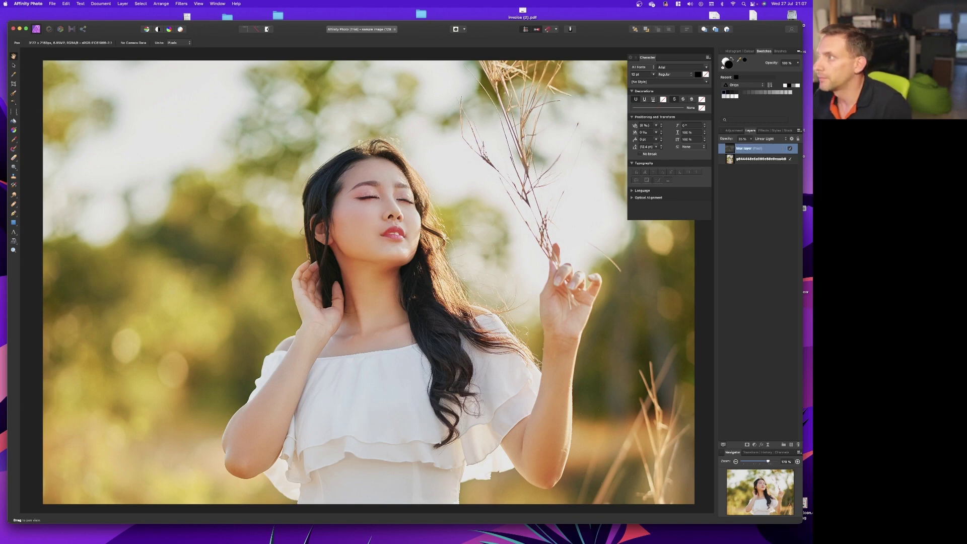
Step: Toggle the blur layer's visibility repeatedly to compare the glow
left_click(790, 149)
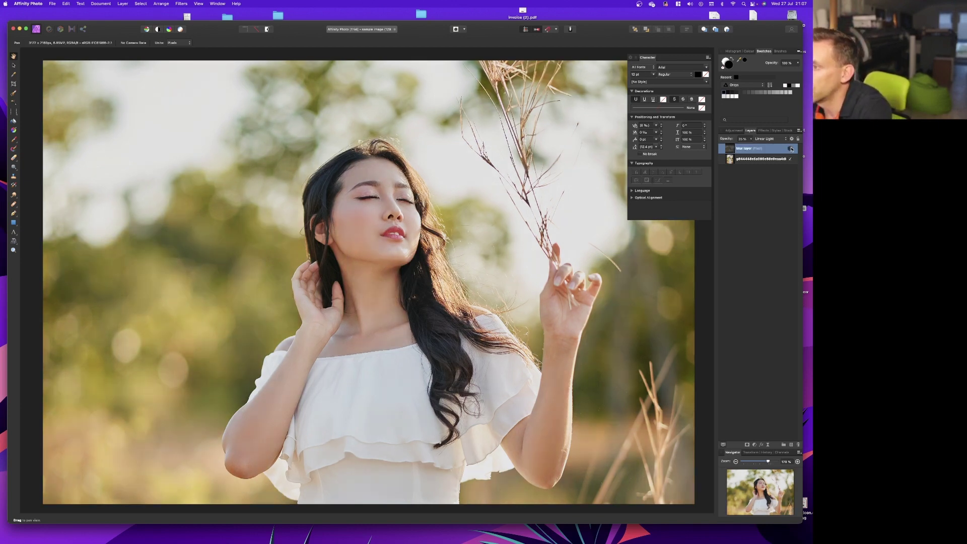
left_click(790, 148)
left_click(791, 149)
left_click(790, 148)
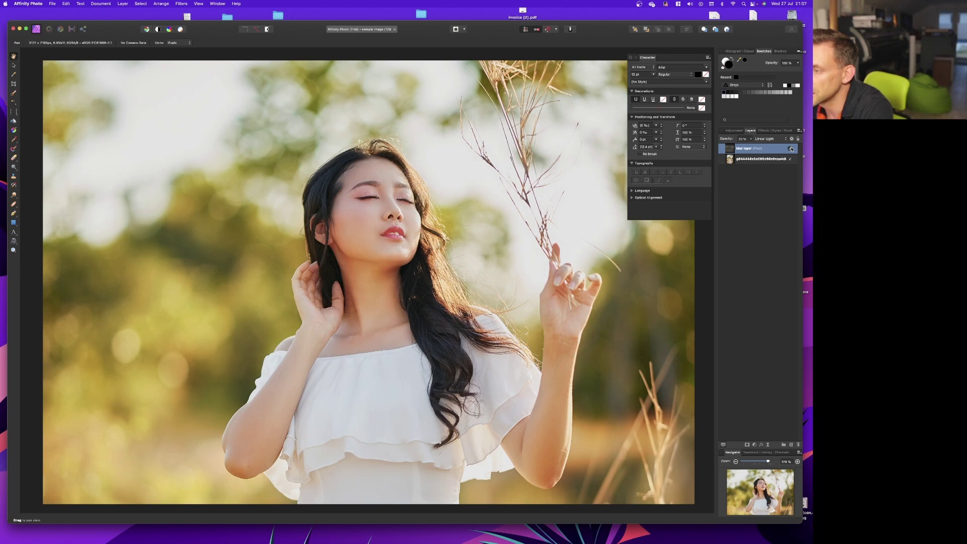
left_click(791, 148)
left_click(790, 148)
left_click(790, 148)
left_click(790, 149)
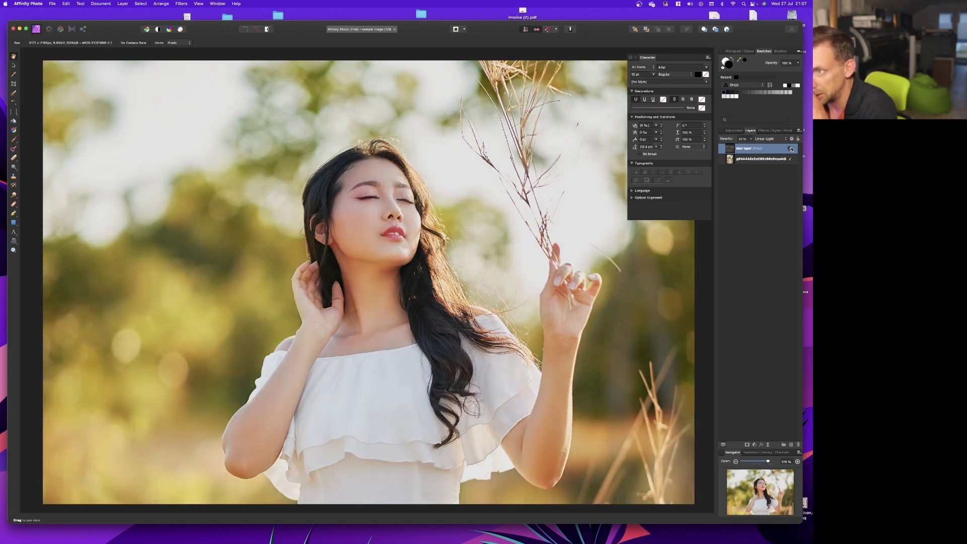
left_click(791, 149)
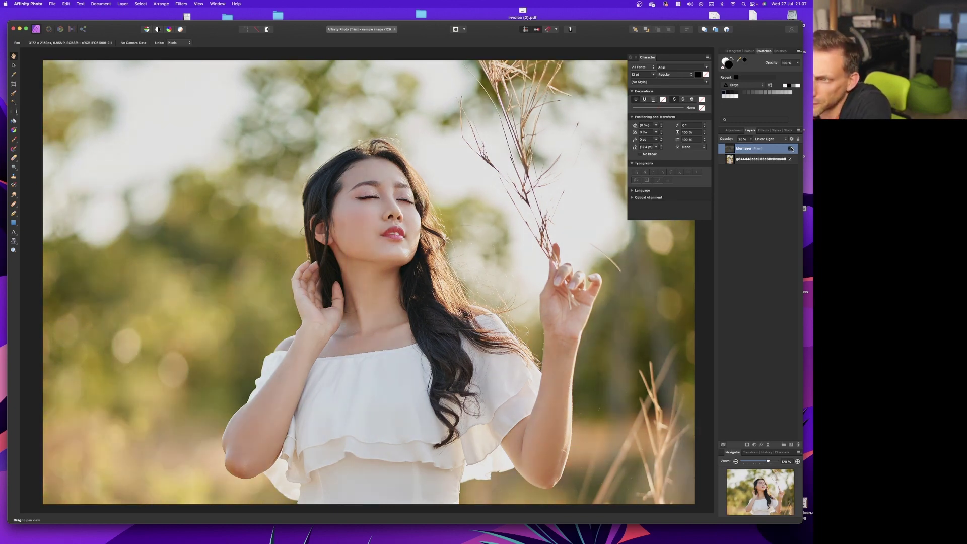
left_click(790, 149)
left_click(790, 148)
left_click(790, 148)
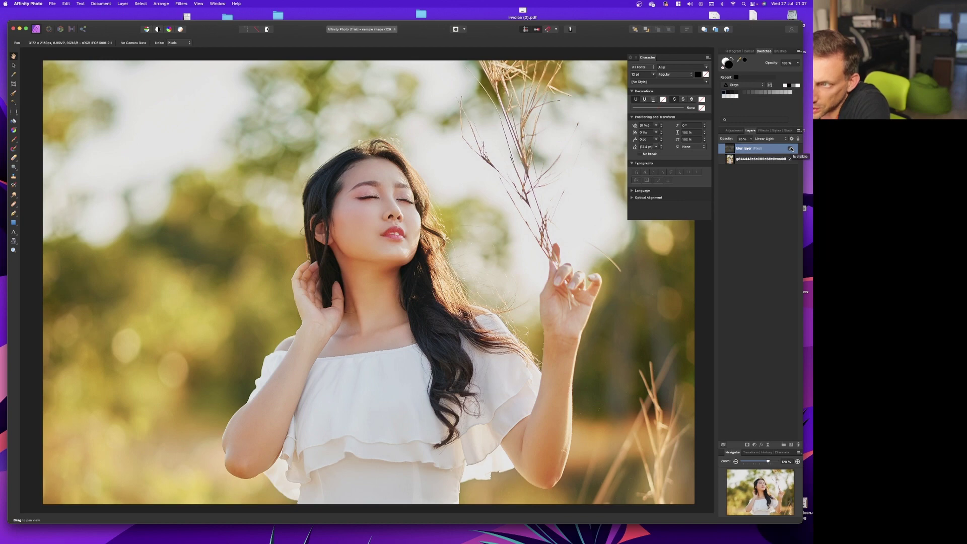
left_click(791, 148)
left_click(791, 149)
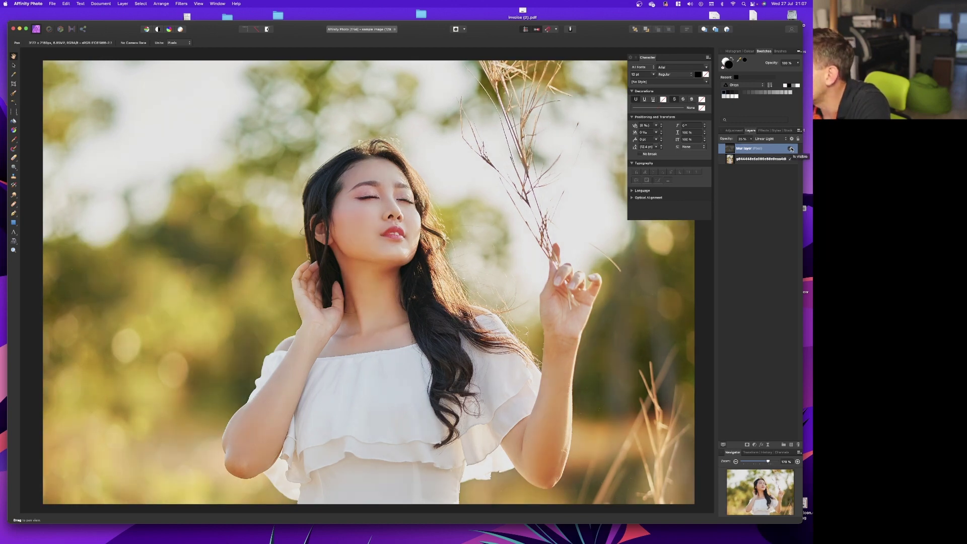
left_click(790, 149)
left_click(790, 148)
Step: Raise the blur layer's opacity to 31%
left_click(751, 139)
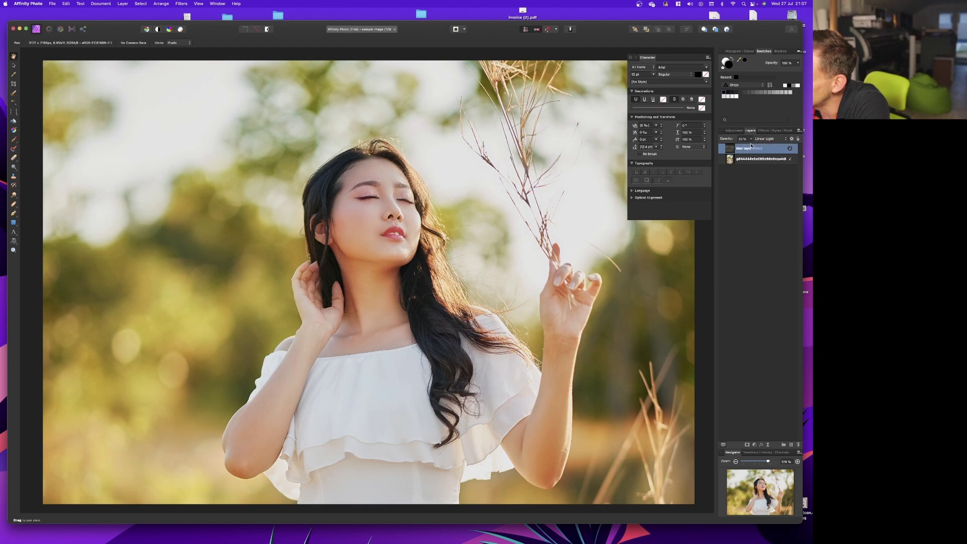
left_click_drag(752, 147, 755, 147)
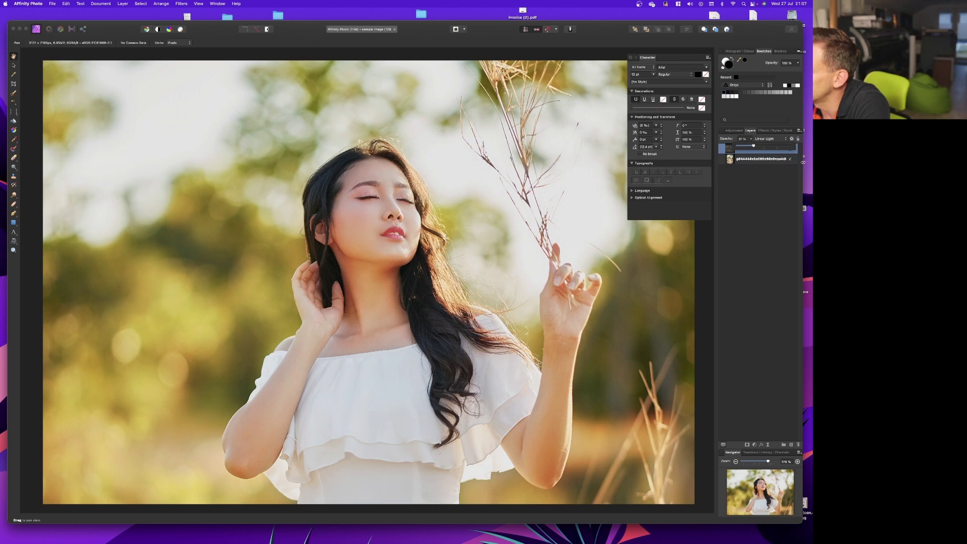
left_click(795, 180)
Step: Flick the blur layer on and off at 31% opacity to judge the glow
left_click(790, 149)
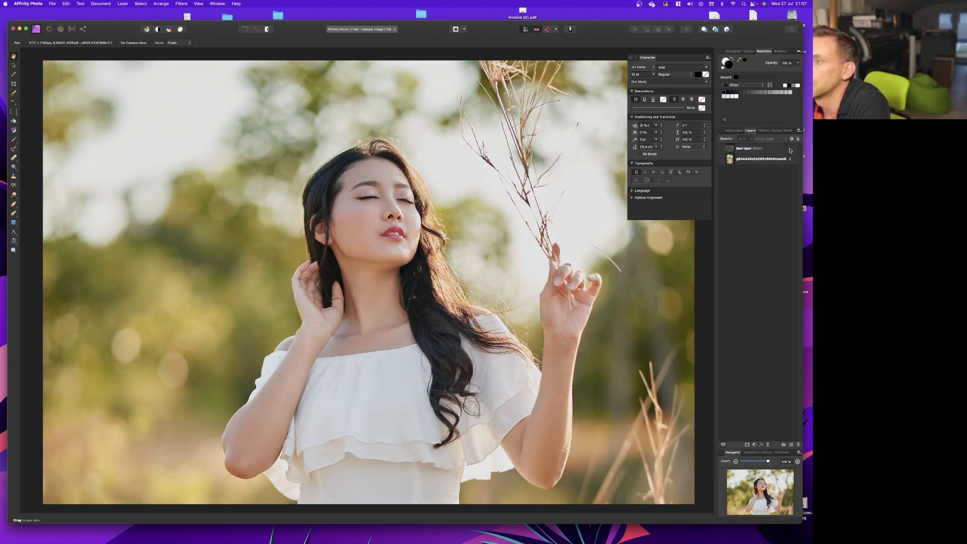
left_click(789, 148)
left_click(789, 149)
left_click(789, 148)
left_click(789, 148)
left_click(790, 149)
left_click(790, 148)
left_click(790, 149)
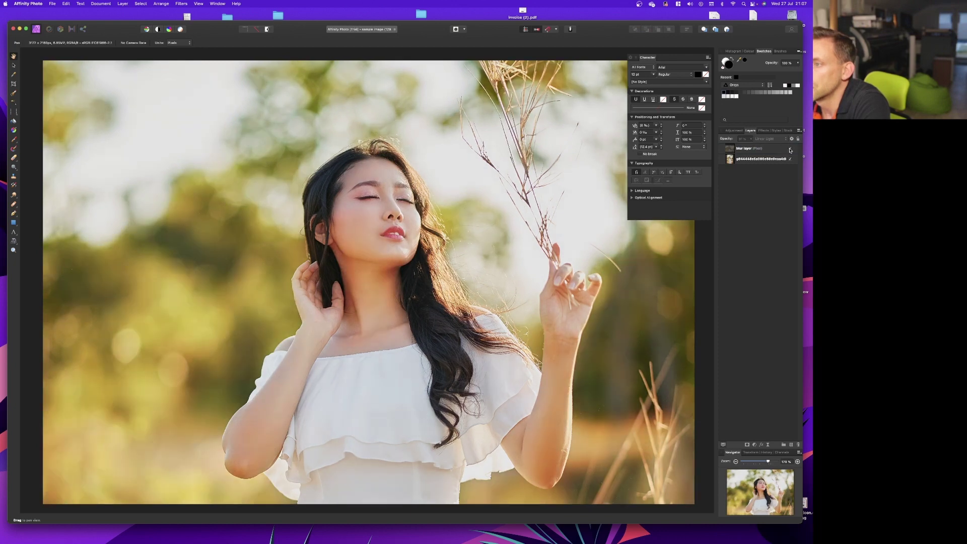
left_click(790, 148)
left_click(789, 148)
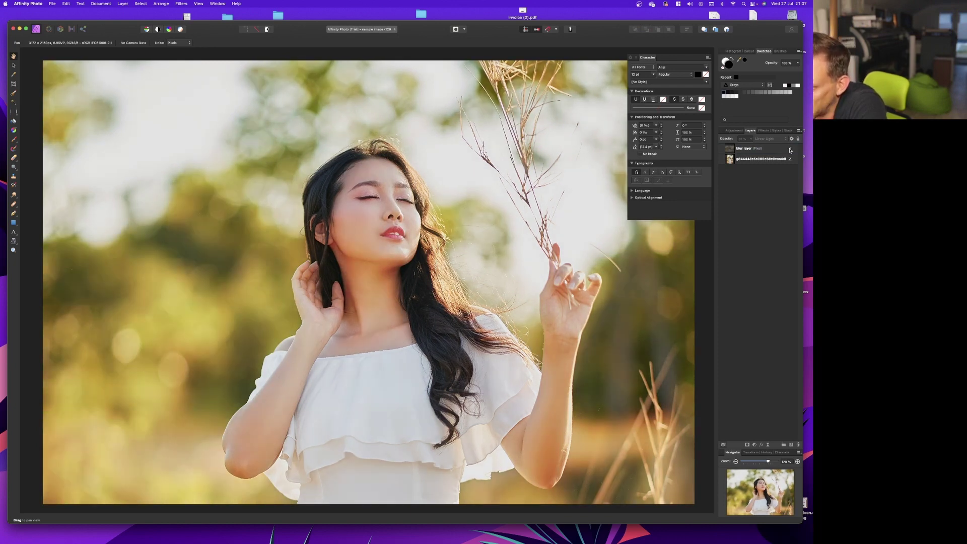
left_click(789, 149)
left_click(789, 149)
left_click(789, 149)
left_click(790, 149)
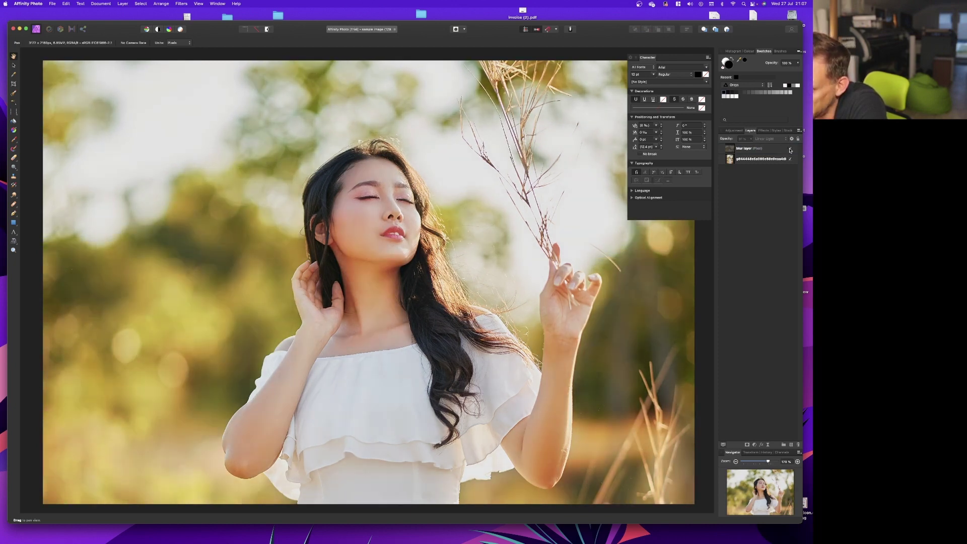
left_click(789, 149)
left_click(789, 149)
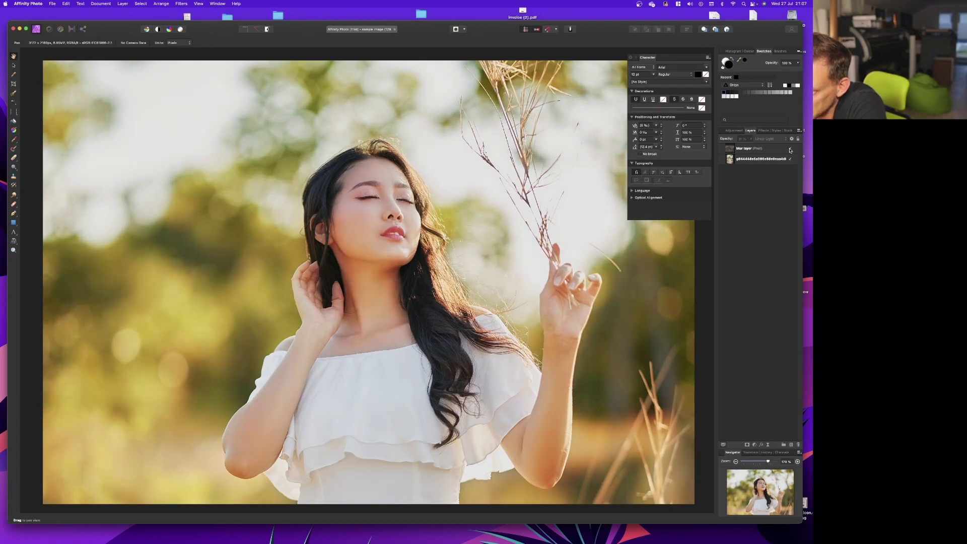
left_click(789, 149)
left_click(790, 149)
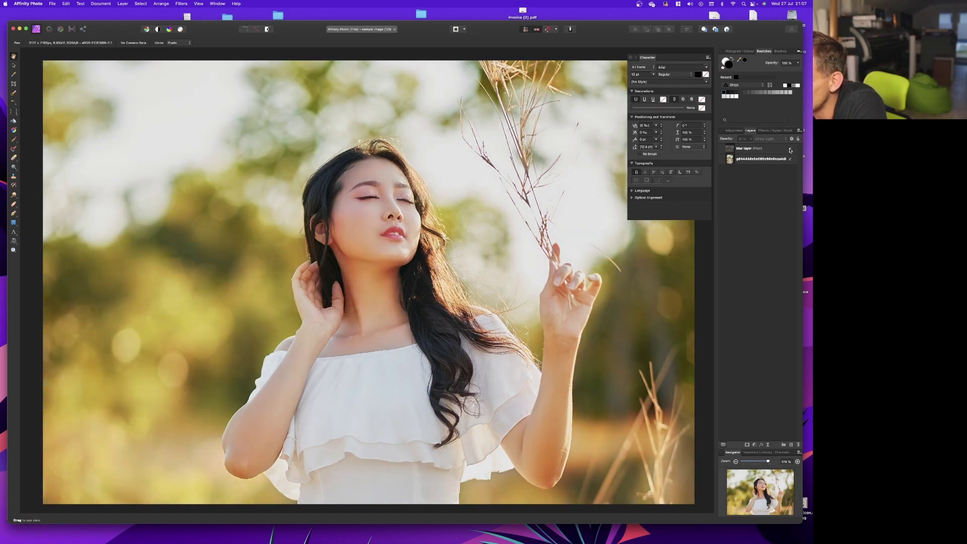
left_click(790, 149)
left_click(789, 149)
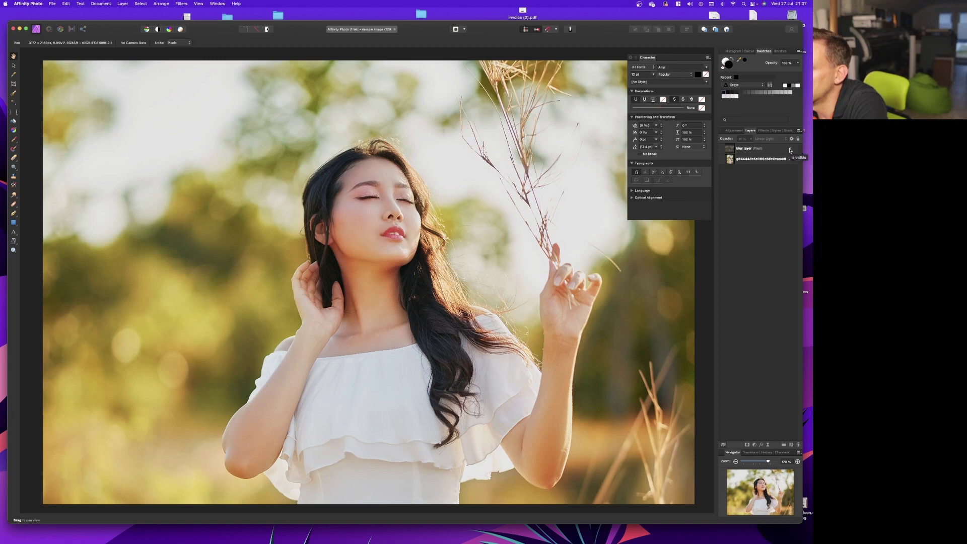
left_click(789, 149)
left_click(789, 149)
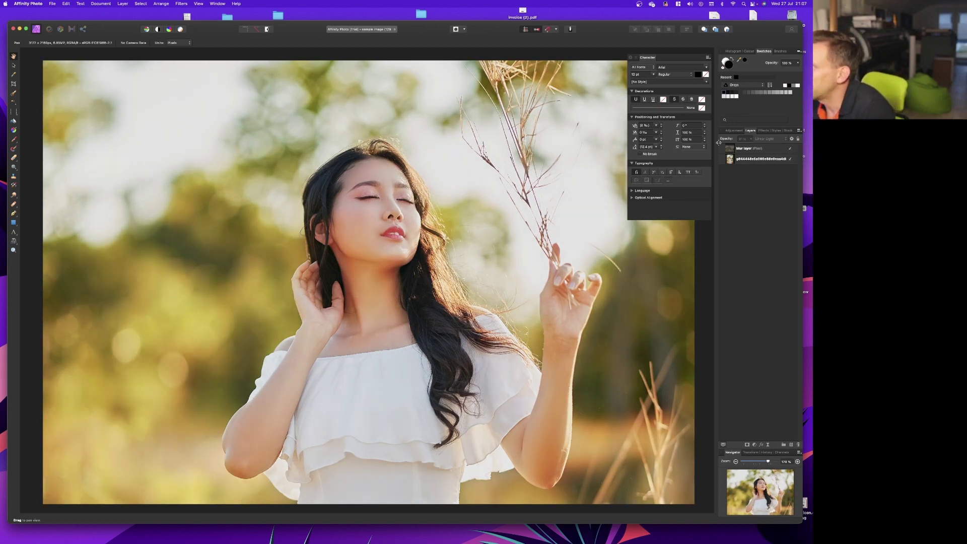
left_click(731, 131)
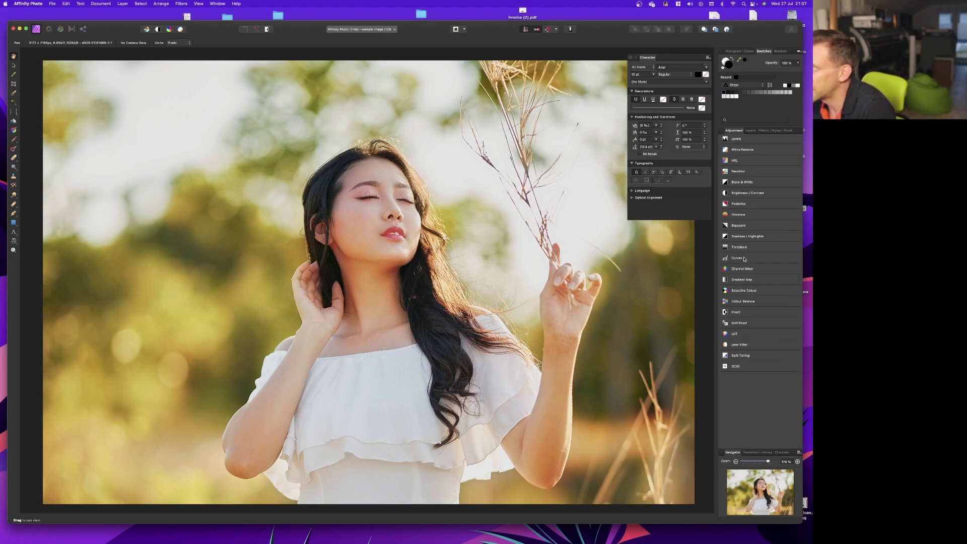
Step: Add a default Curves adjustment and nest it inside the blur layer
left_click(750, 131)
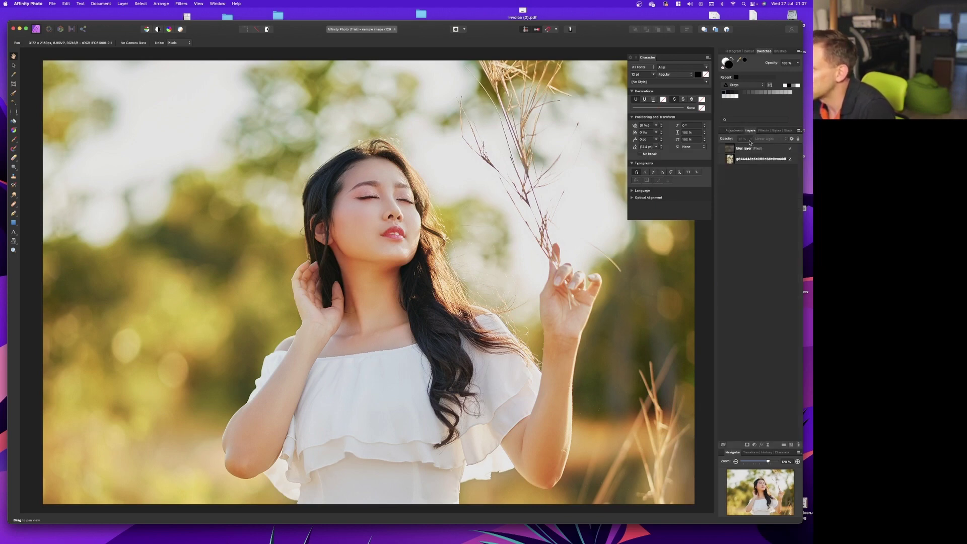
left_click(738, 131)
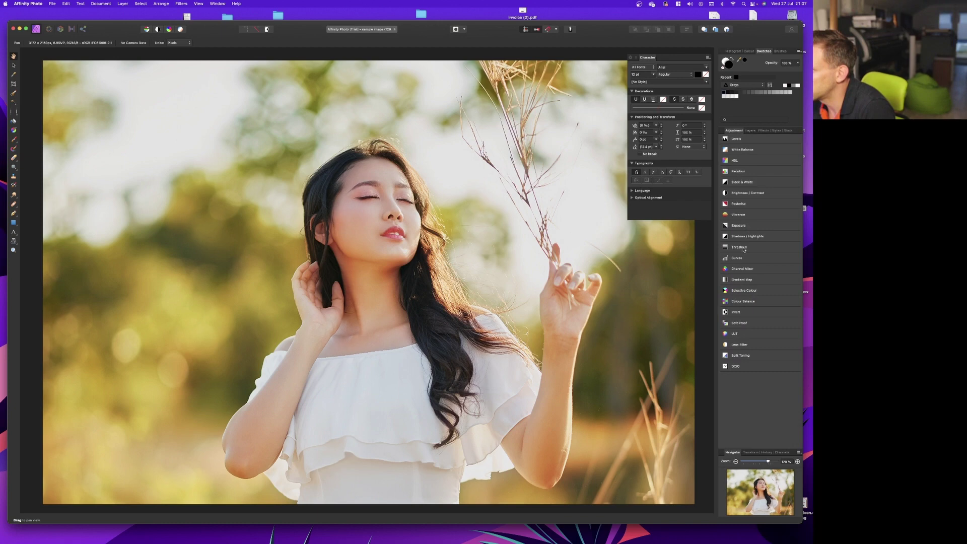
left_click(731, 273)
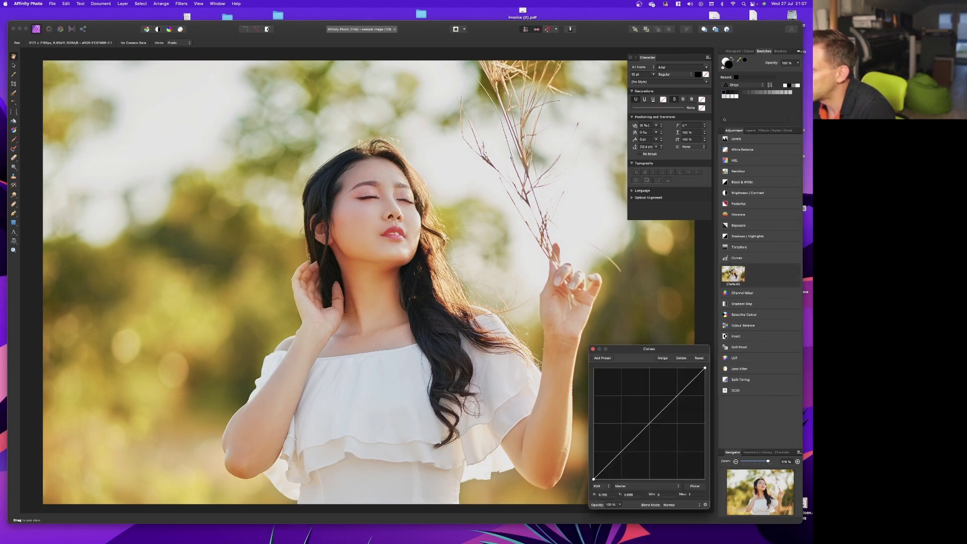
left_click(750, 132)
left_click_drag(746, 149, 755, 161)
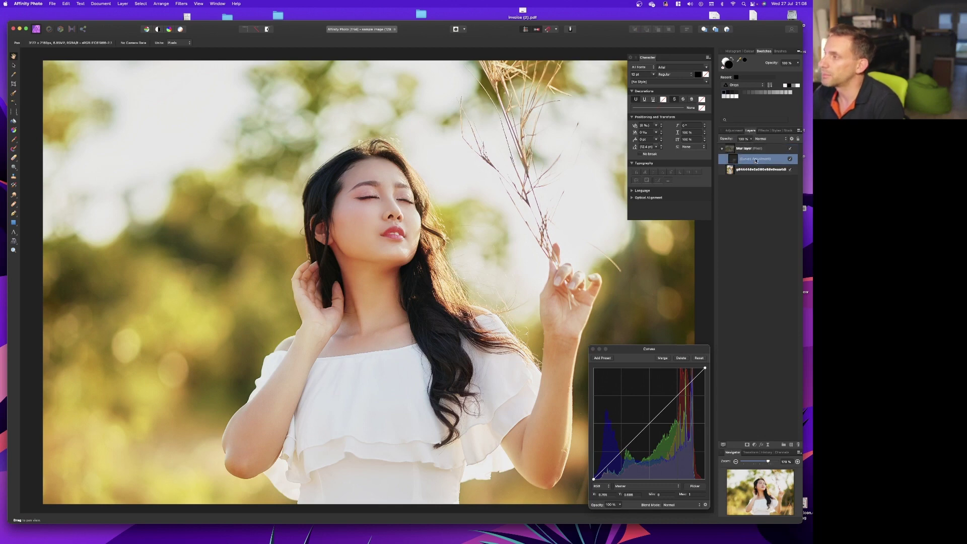
Step: Set the nested Curves adjustment to Luminosity blending and reopen its curve settings
double_click(754, 159)
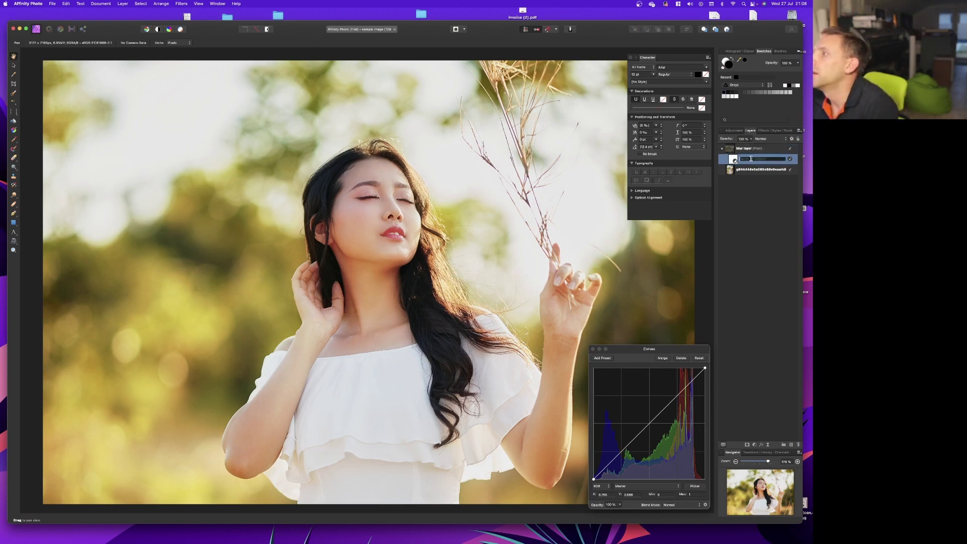
key("Return")
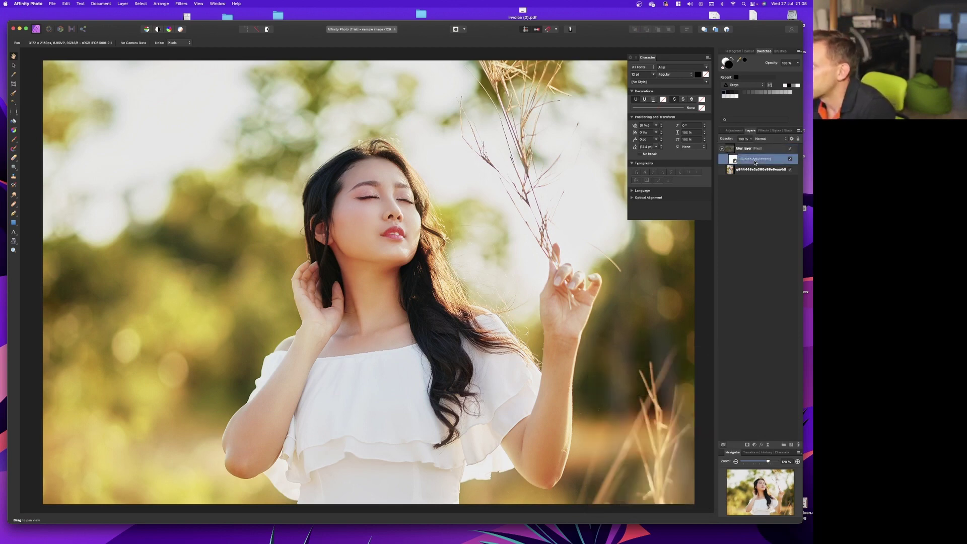
left_click(779, 140)
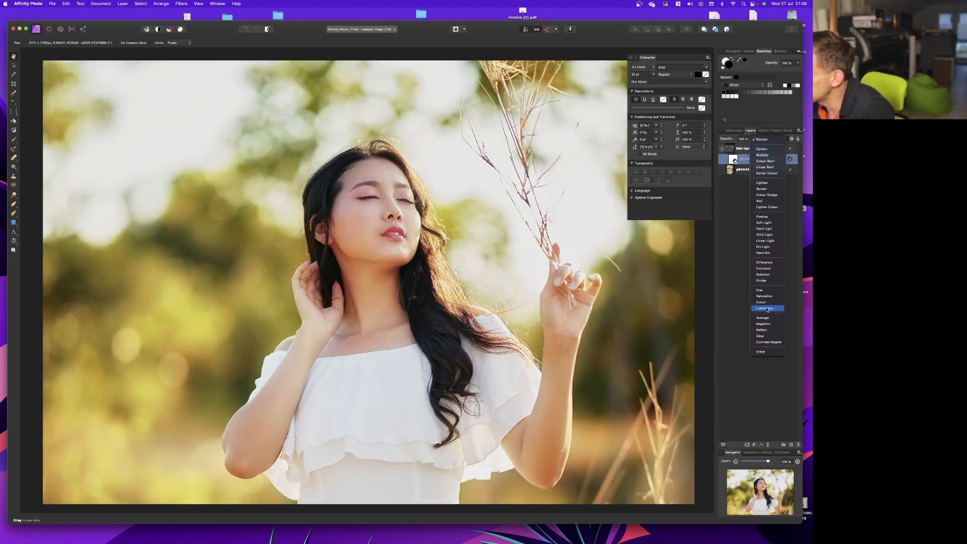
left_click(768, 308)
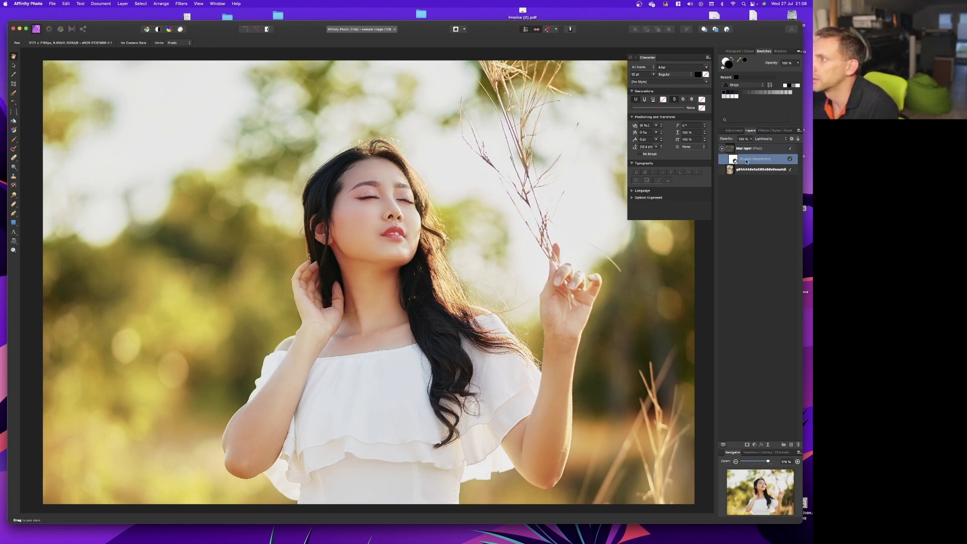
left_click(733, 158)
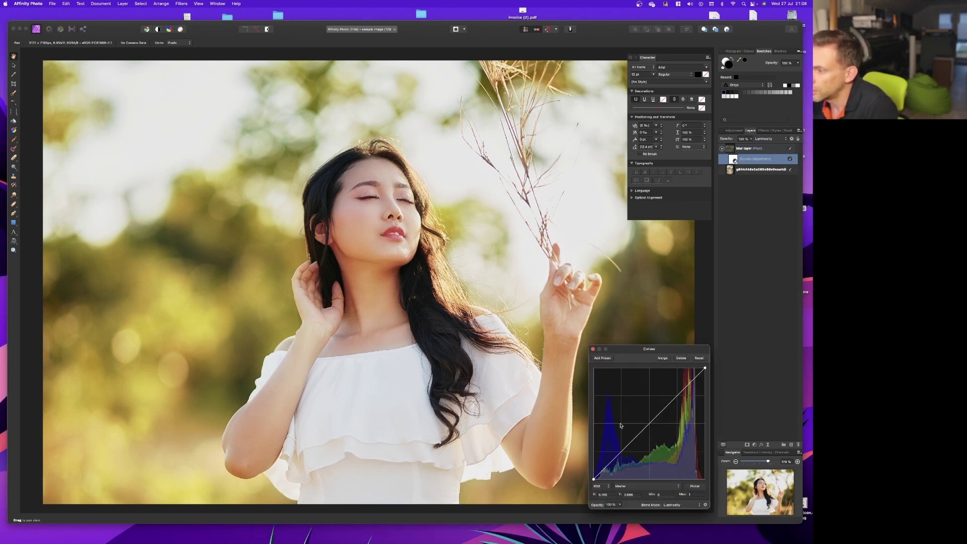
Step: Add shadow, midtone and highlight points to the curve and lift the midtones
left_click(622, 453)
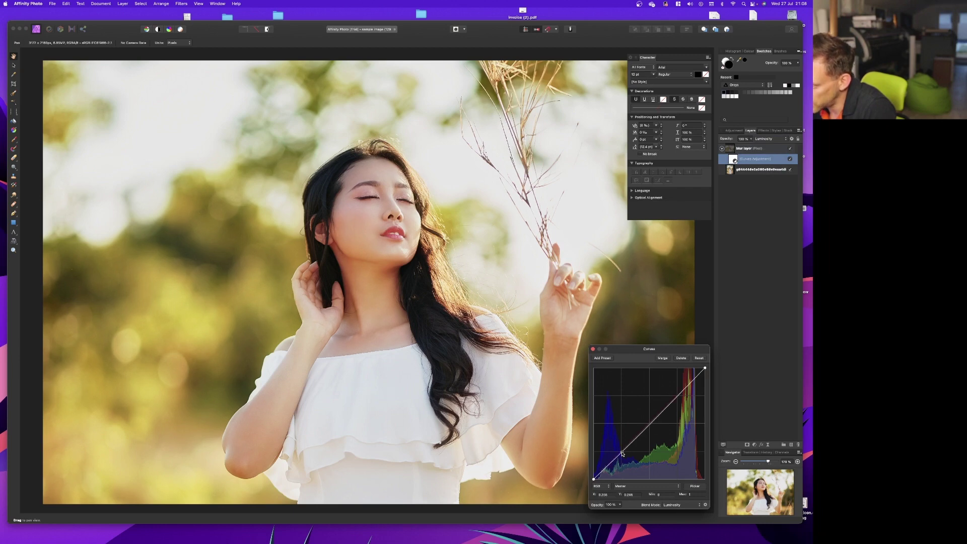
left_click(650, 425)
left_click(678, 397)
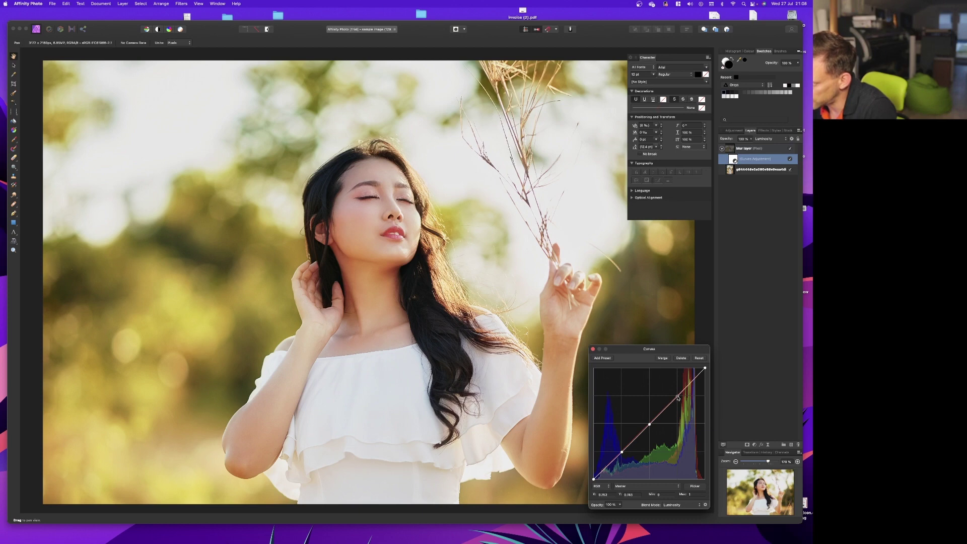
left_click_drag(649, 425, 679, 398)
left_click_drag(623, 452, 625, 452)
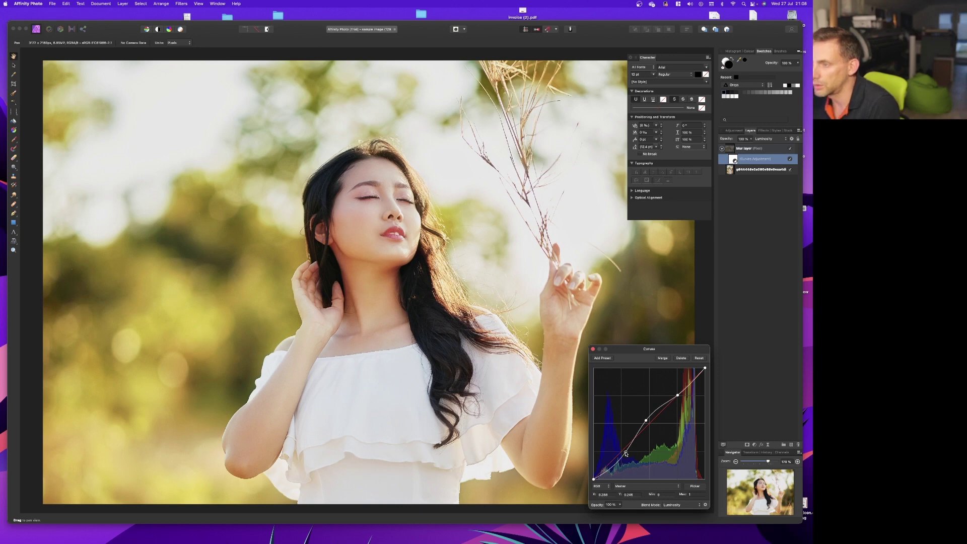
Step: Toggle the blur layer on and off to compare before and after the curve
left_click(790, 149)
left_click(790, 149)
left_click(789, 149)
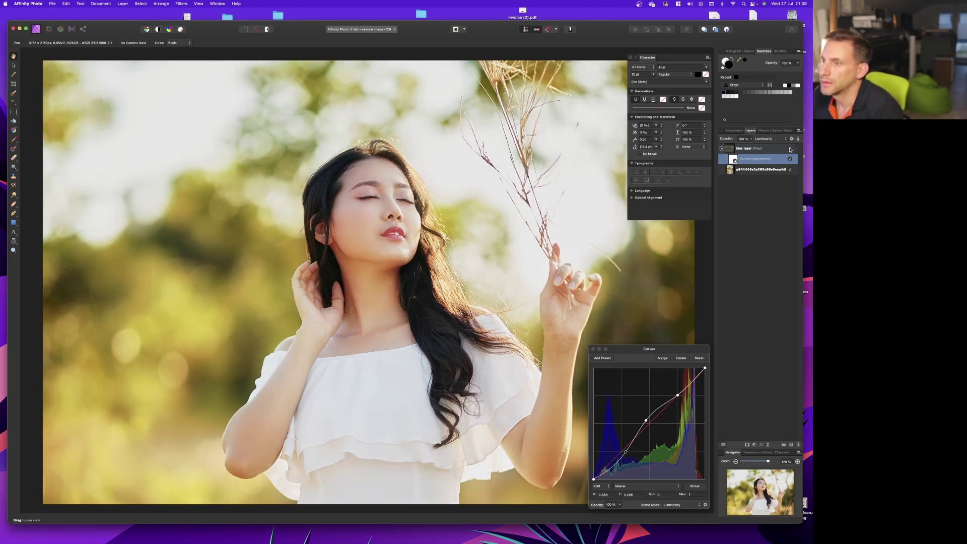
left_click(790, 150)
left_click(789, 149)
left_click(789, 149)
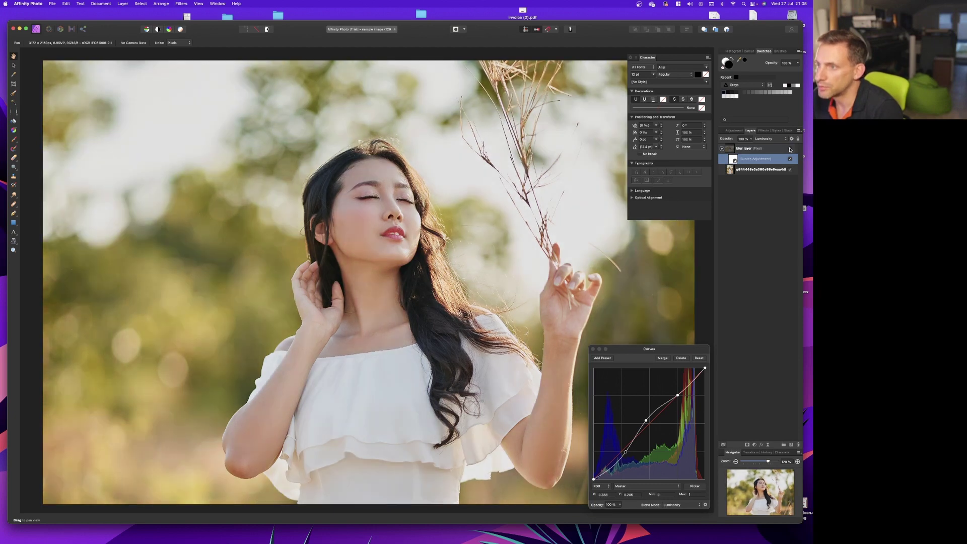
left_click(790, 149)
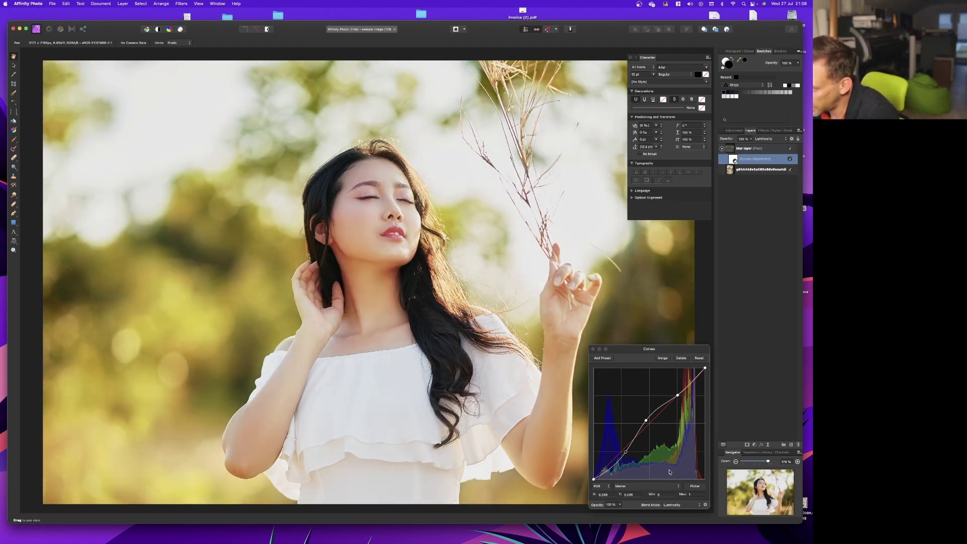
Step: Drag the shadow point higher to brighten the shadows, then compare the effect
left_click(627, 453)
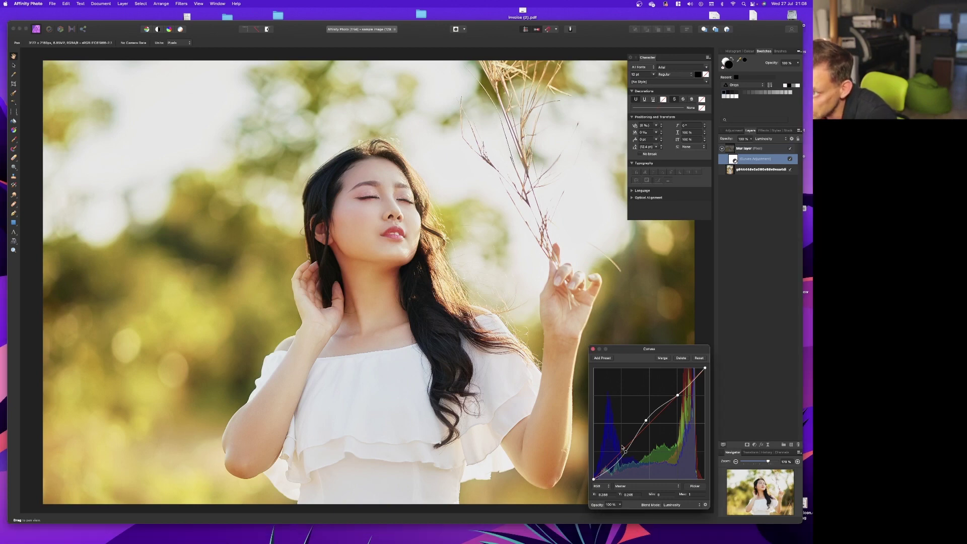
left_click_drag(624, 451, 645, 419)
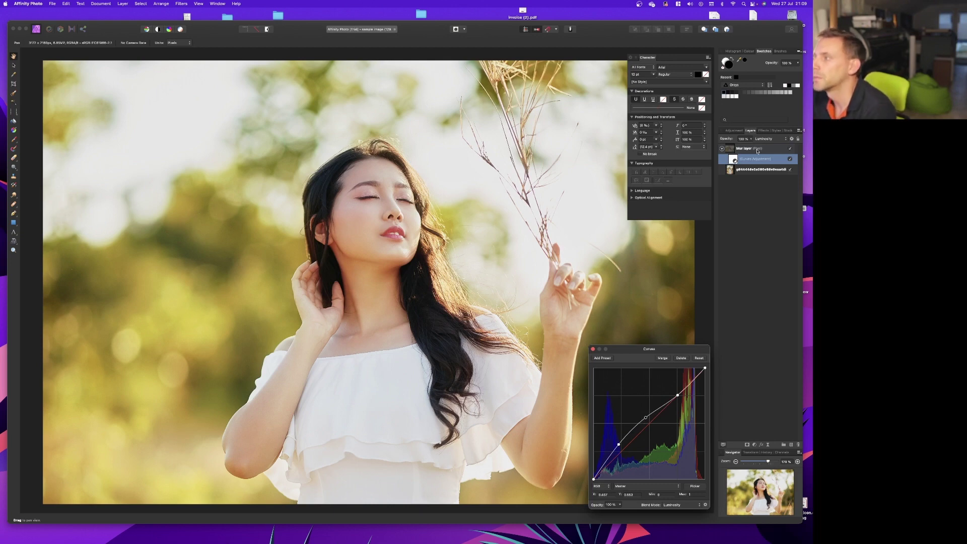
left_click(790, 148)
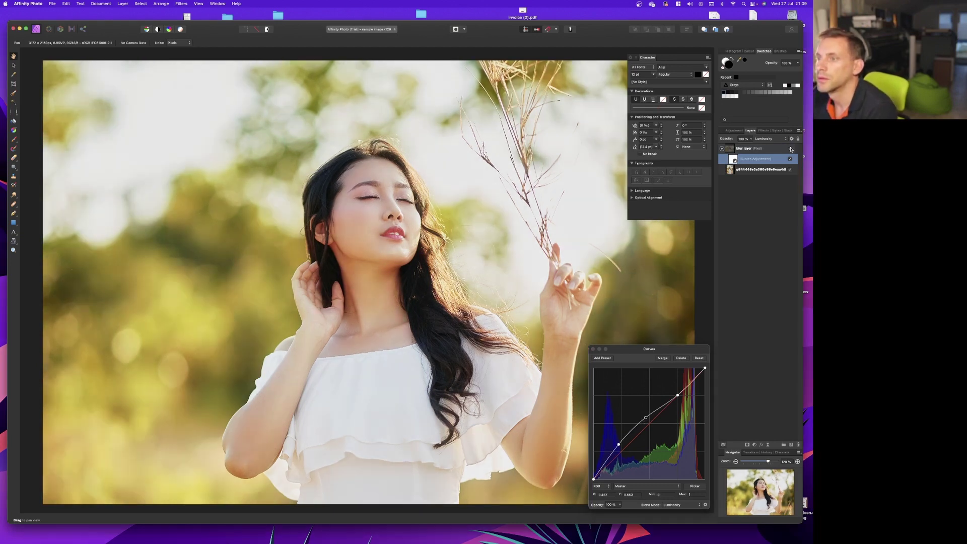
left_click(790, 149)
left_click(790, 149)
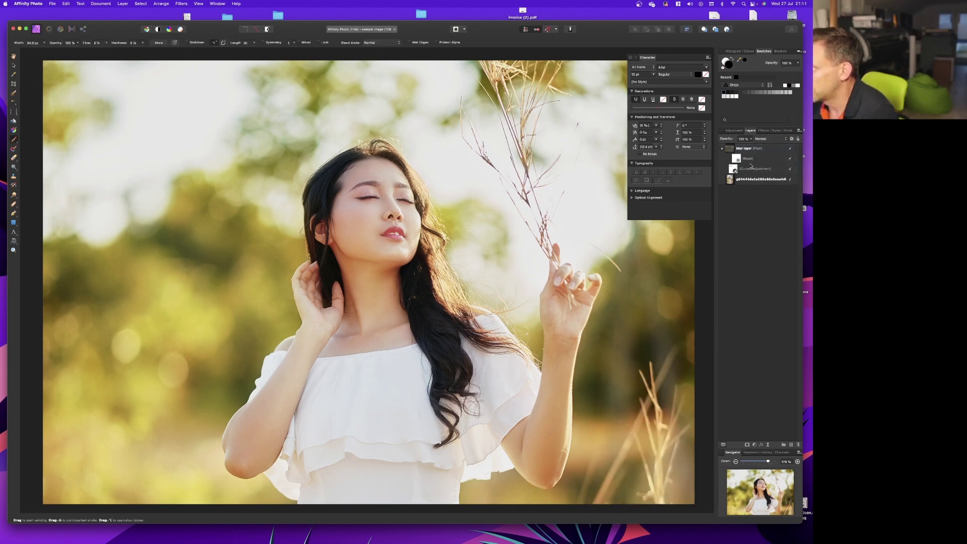
Step: Select the blur layer's new mask and zoom in to 200% on the face
left_click(738, 160)
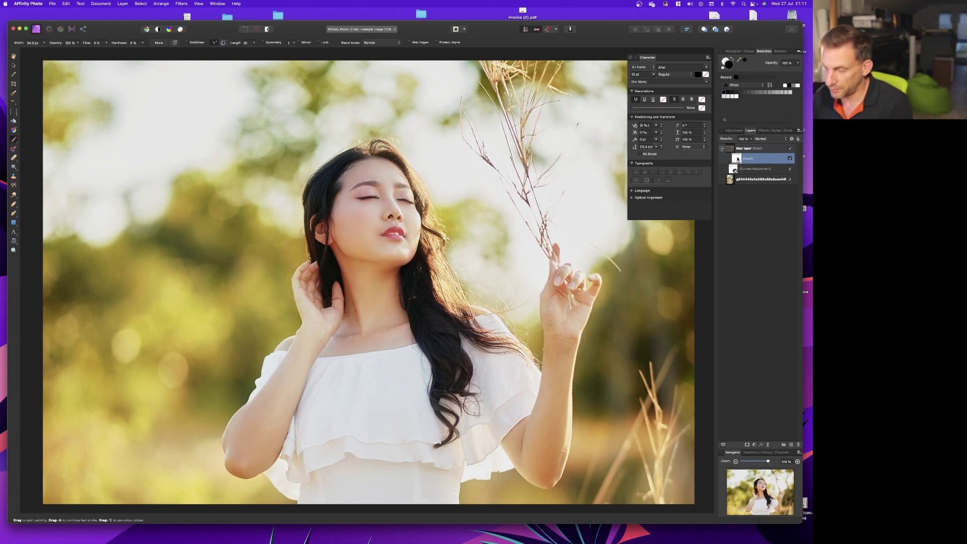
key("super+2")
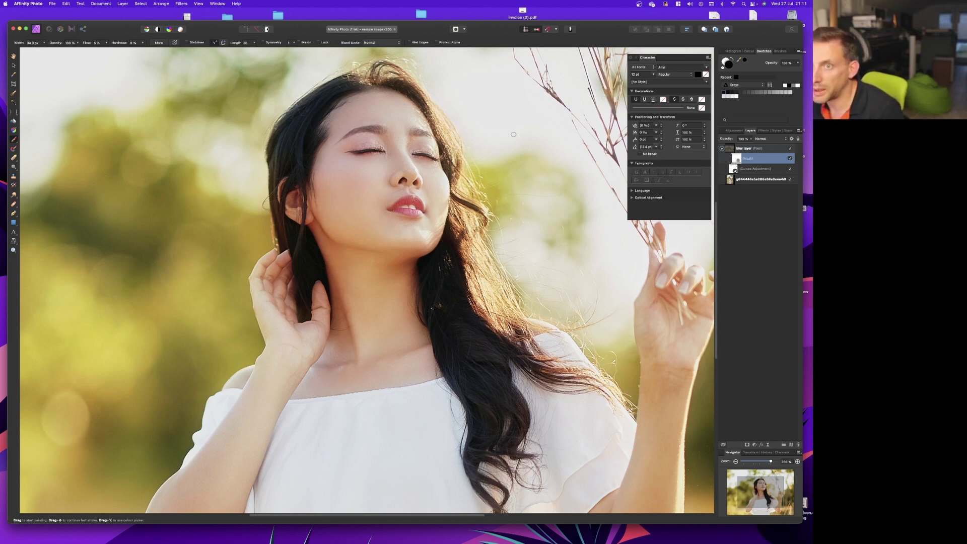
Step: Paint over the lips on the blur layer's mask with swapped colours to make them sharp again
key("b")
key("b")
key("b")
key("b")
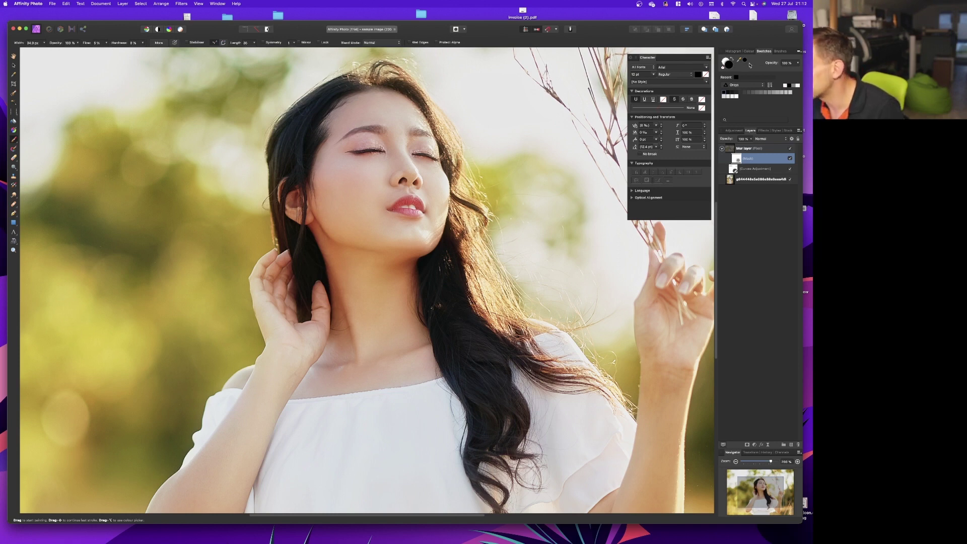
key("x")
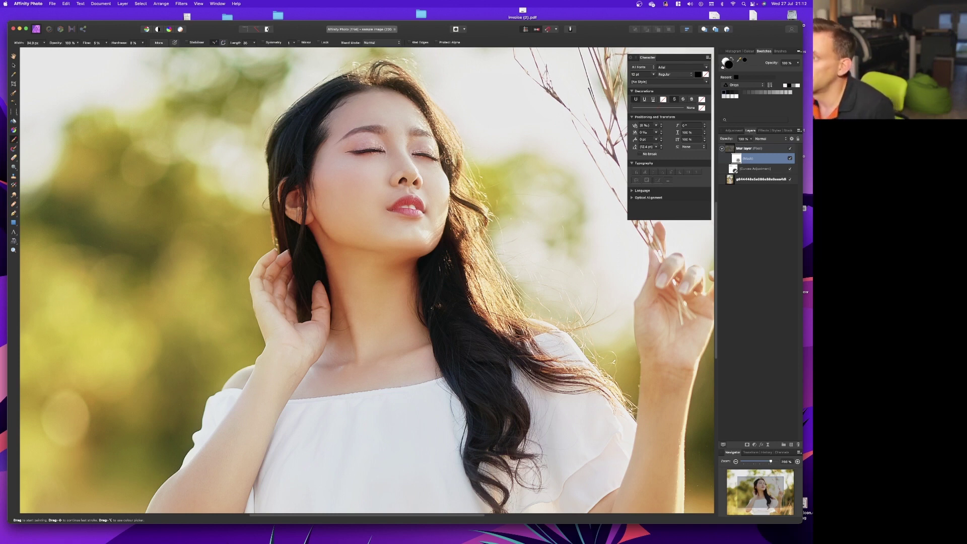
key("bracketright")
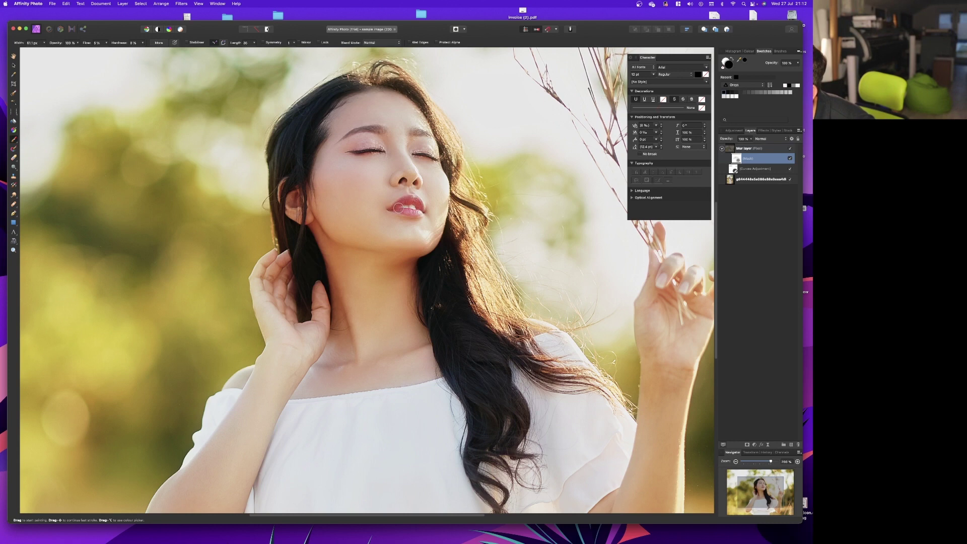
mouse_move(398, 208)
left_mouse_down()
mouse_move(418, 212)
mouse_move(398, 203)
mouse_move(424, 199)
mouse_move(426, 211)
mouse_move(399, 210)
mouse_move(420, 205)
left_mouse_up()
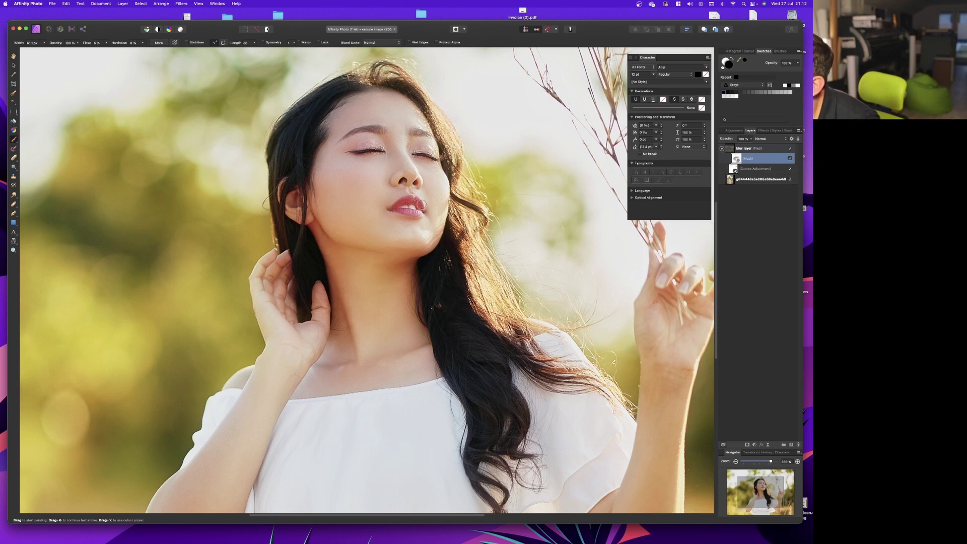
key("bracketleft")
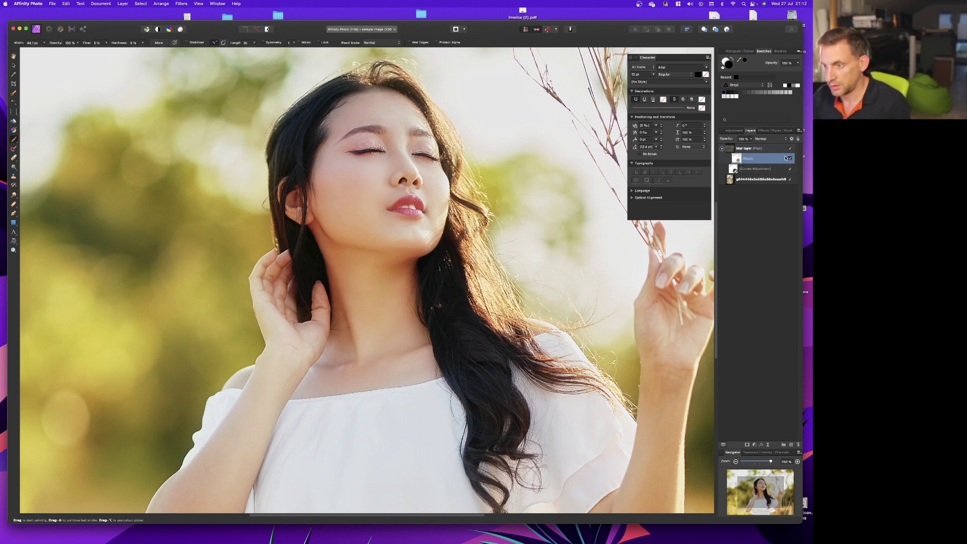
key("super+0")
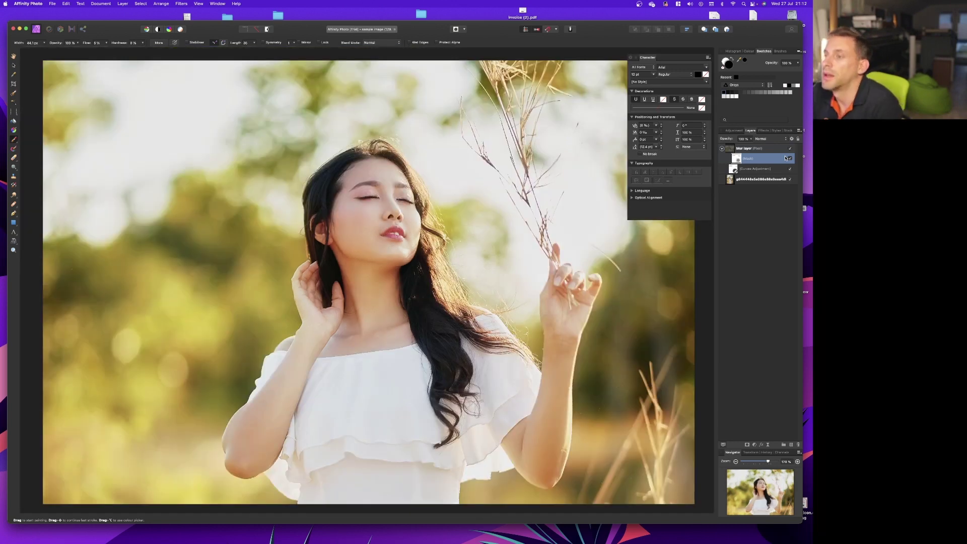